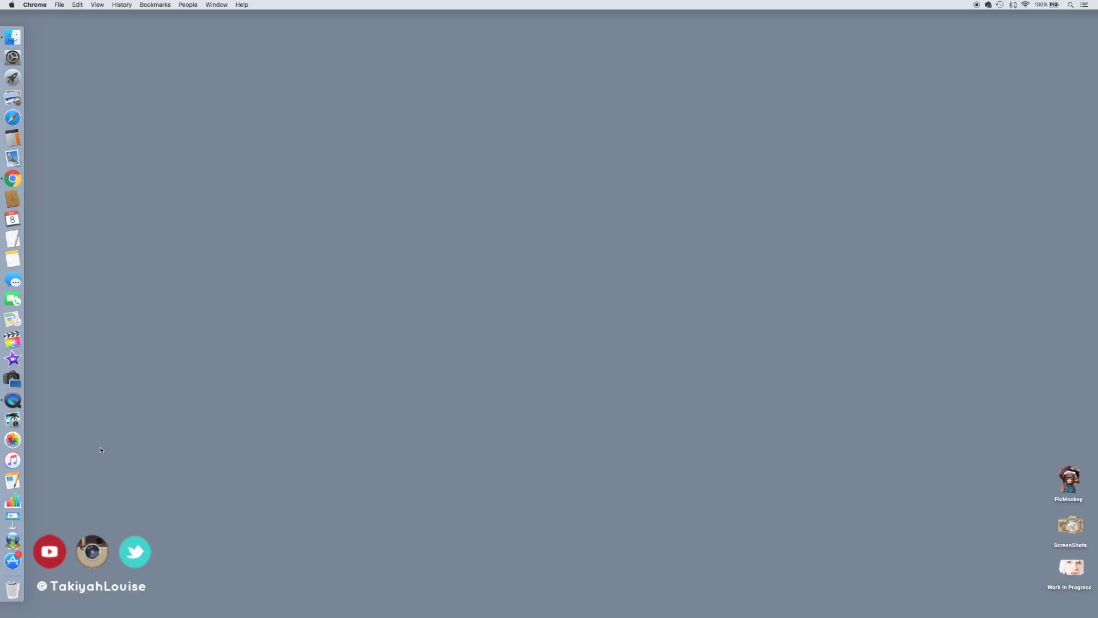
- Search Google Images for 'target marquee letter A', preview the letter A, and drag it to the desktop
left_click(14, 177)
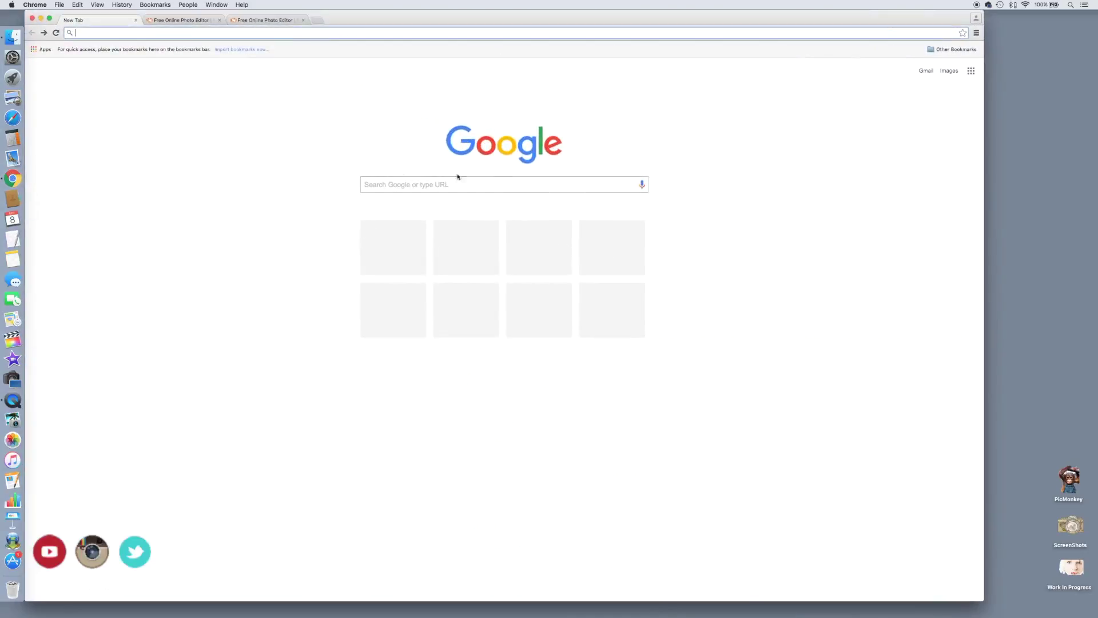
left_click(514, 184)
type("tar")
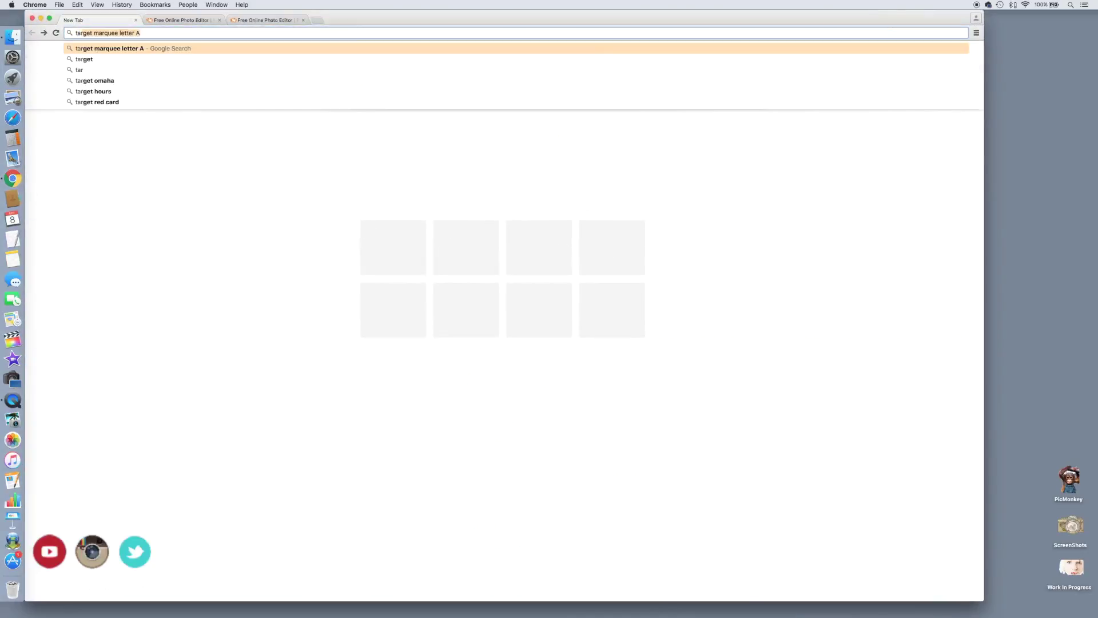
type("get m")
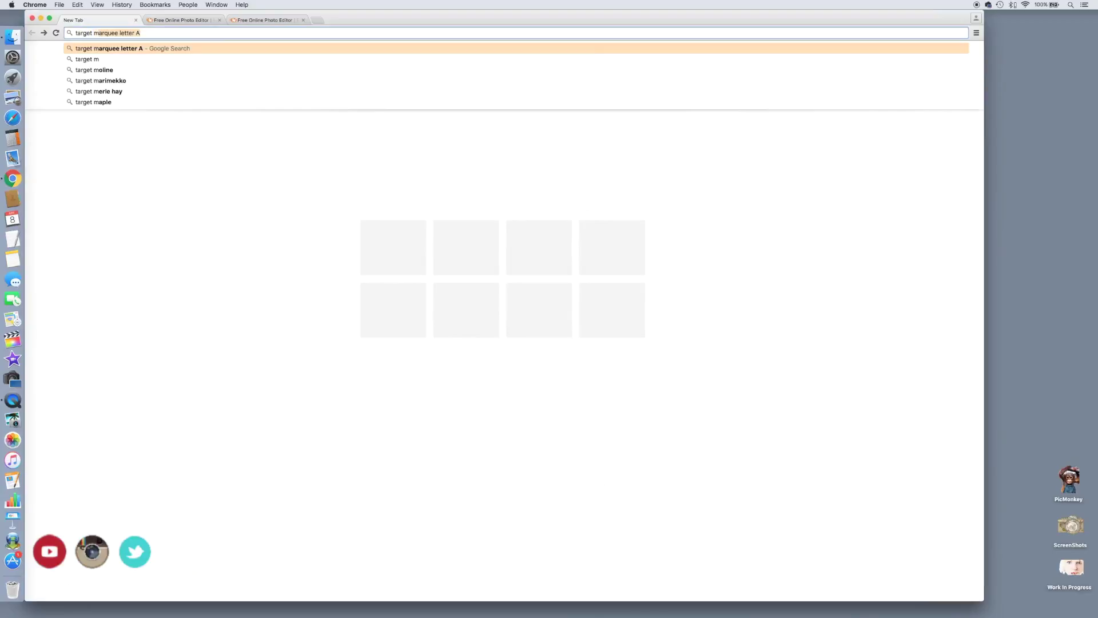
type("a")
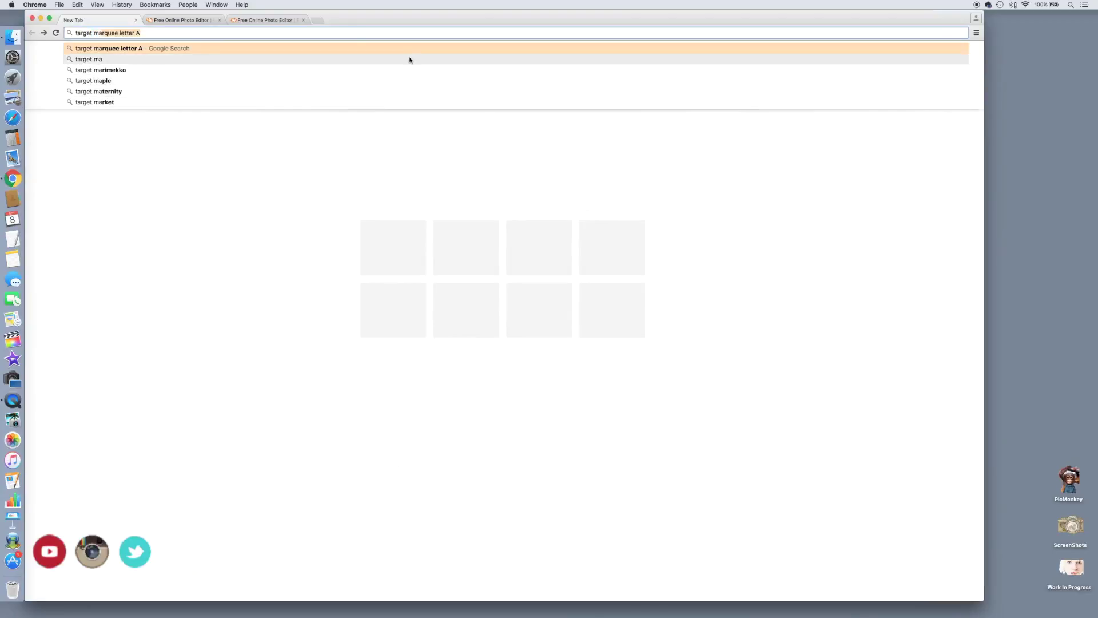
left_click(410, 49)
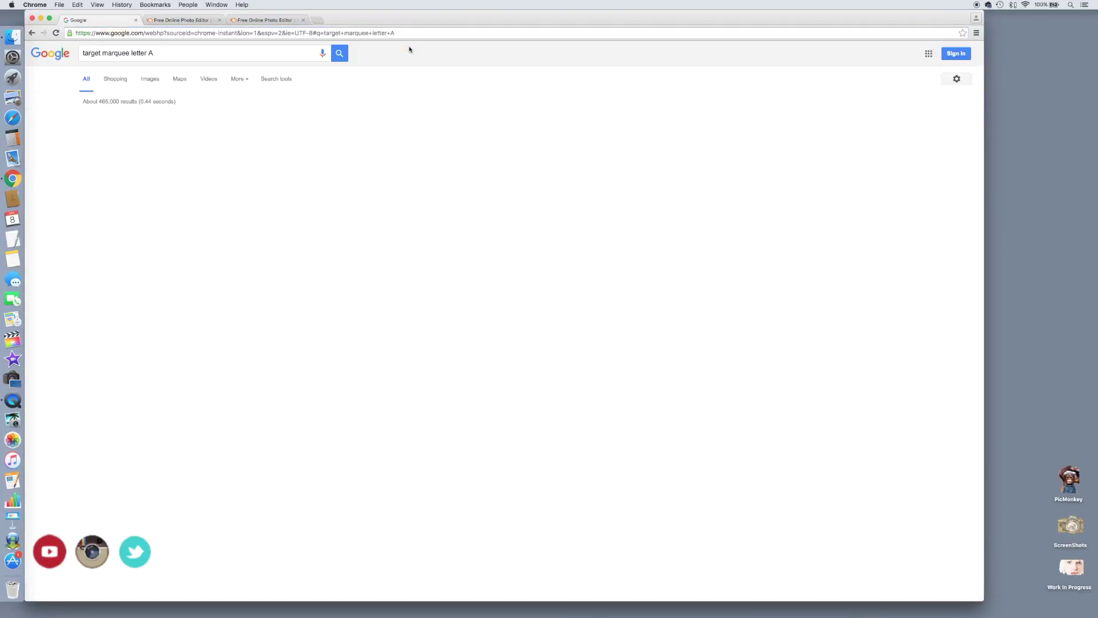
left_click(150, 80)
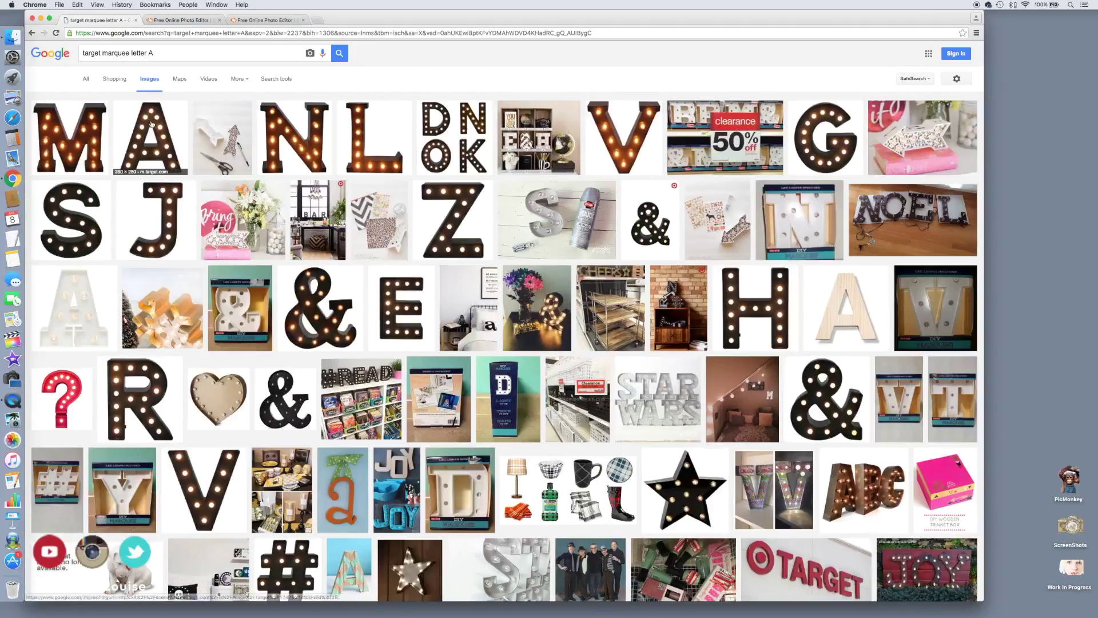
left_click(160, 138)
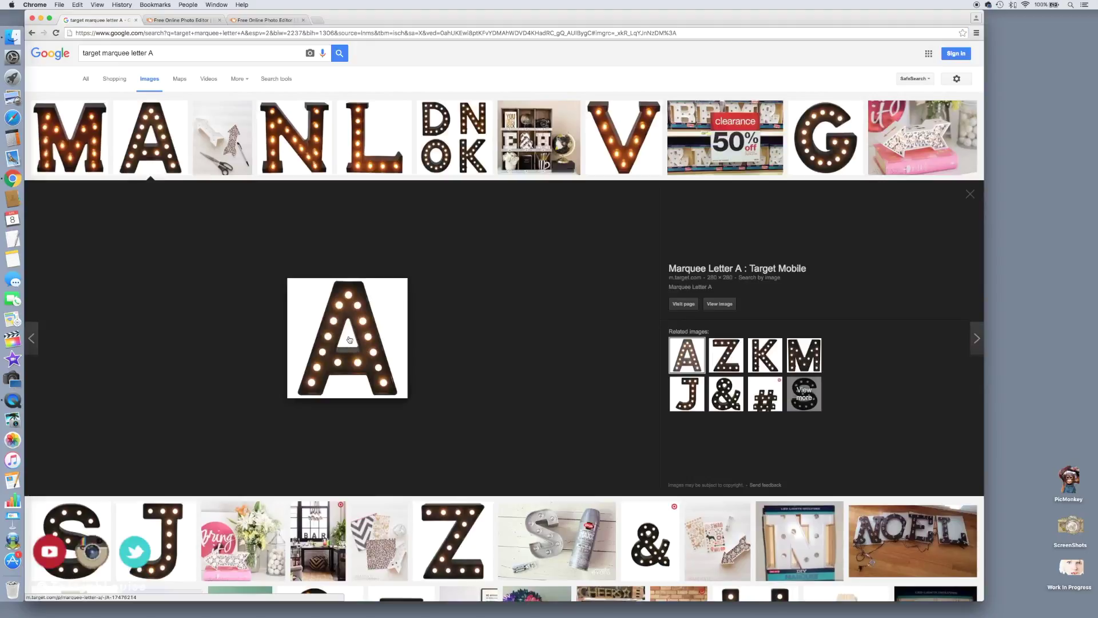
mouse_move(368, 337)
left_mouse_down()
mouse_move(1041, 193)
mouse_move(795, 305)
mouse_move(1055, 284)
left_mouse_up()
- Save another copy of the letter A to the desktop and rename the first file Original.jpg
mouse_move(386, 347)
left_mouse_down()
mouse_move(1090, 370)
mouse_move(1072, 358)
left_mouse_up()
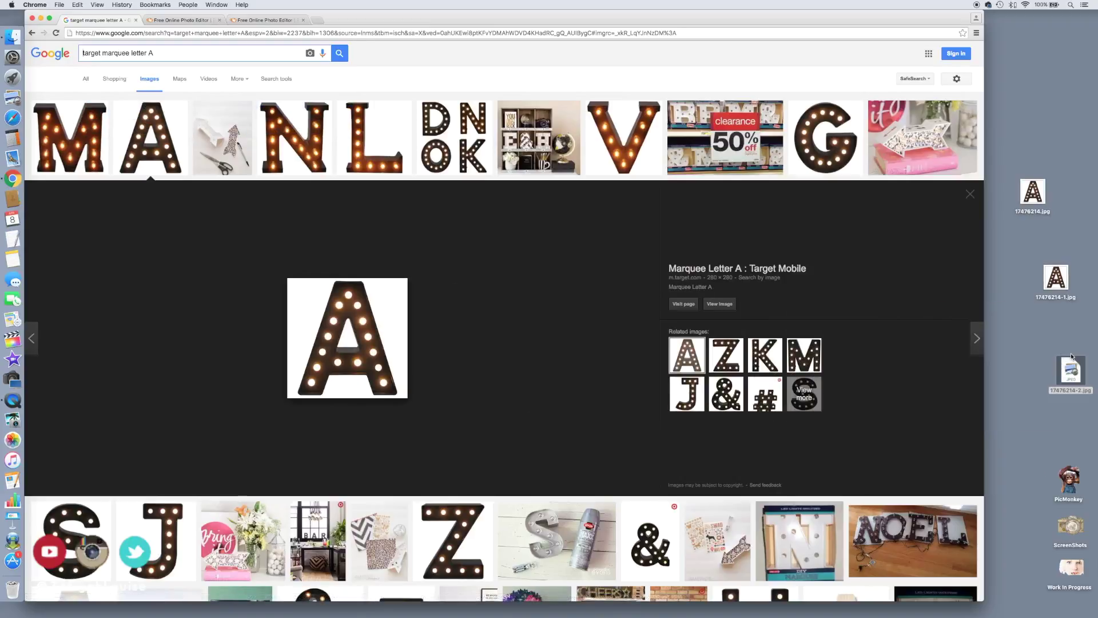
right_click(1041, 211)
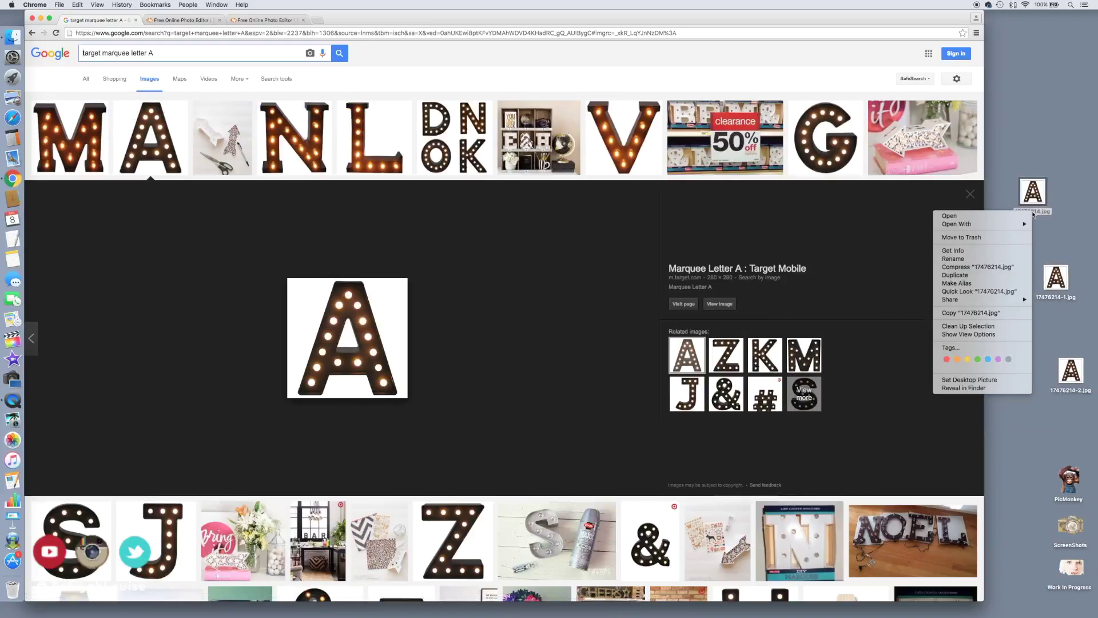
key("Escape")
left_click(1042, 212)
type("A")
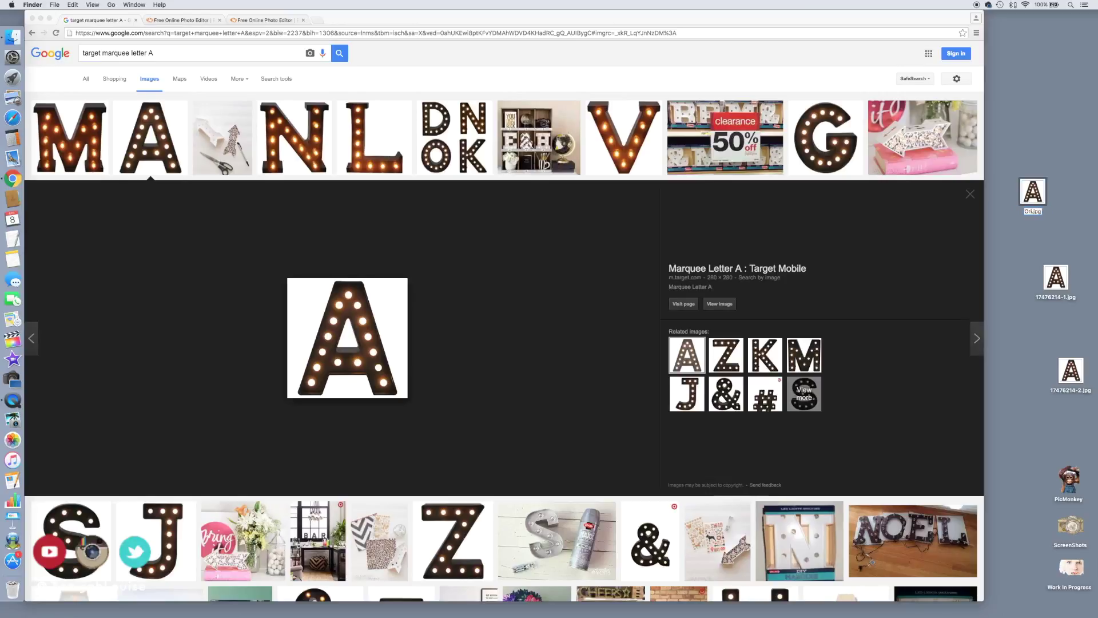
type("ginal")
key("Return")
- Rename the other two letter A image files to A1.jpg and A2.jpg
right_click(1066, 303)
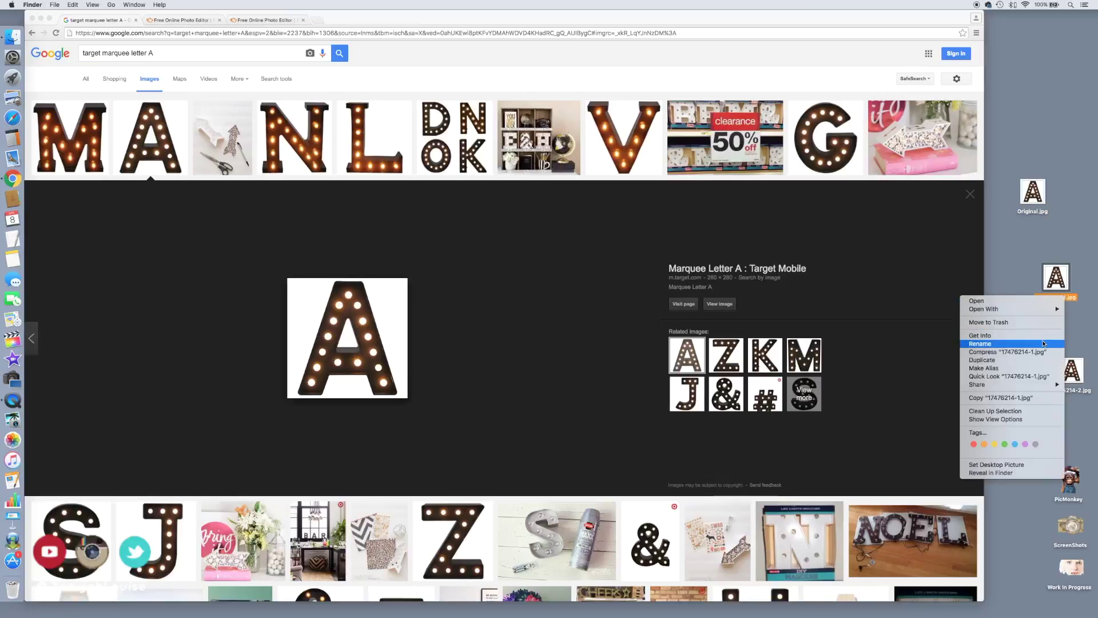
key("Escape")
type("A1")
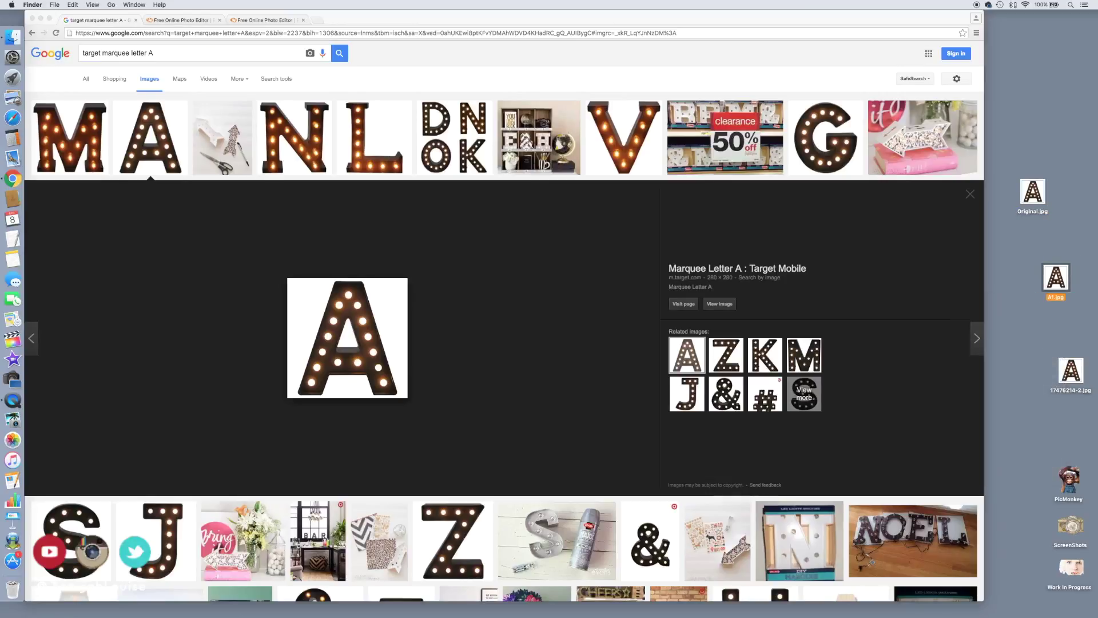
key("Return")
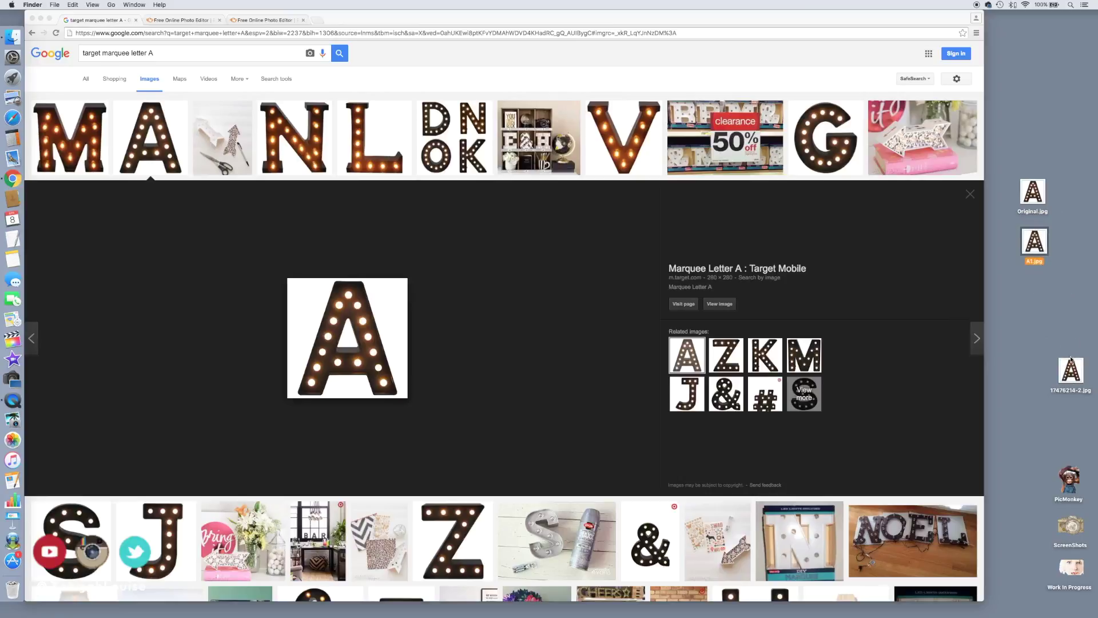
right_click(1069, 388)
key("Escape")
key("Return")
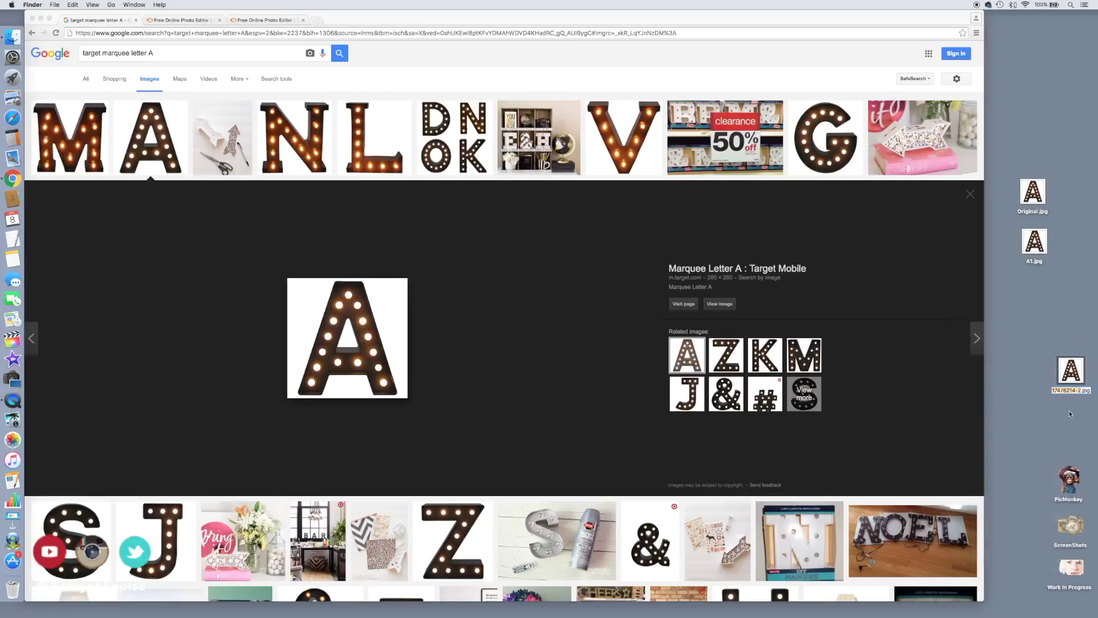
type("A2")
key("Return")
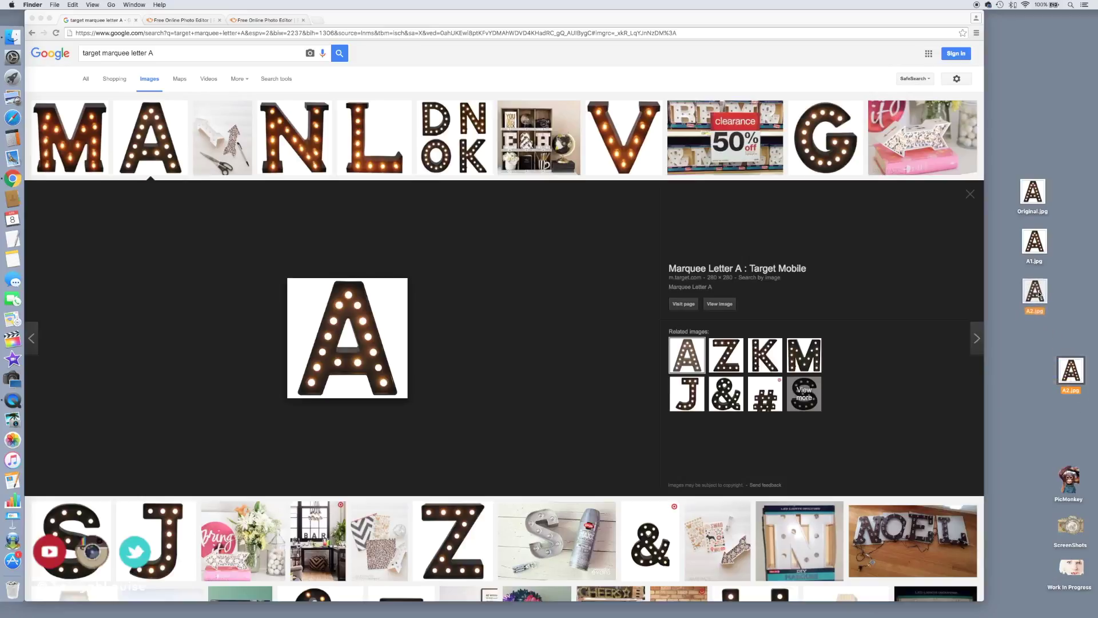
left_click(150, 35)
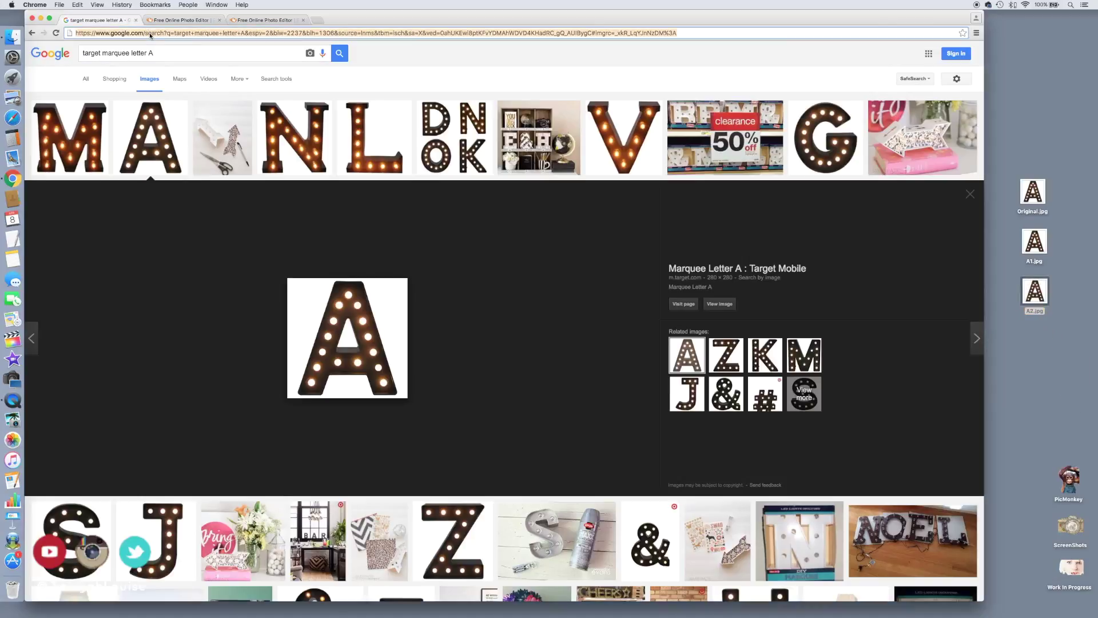
type("www.pi")
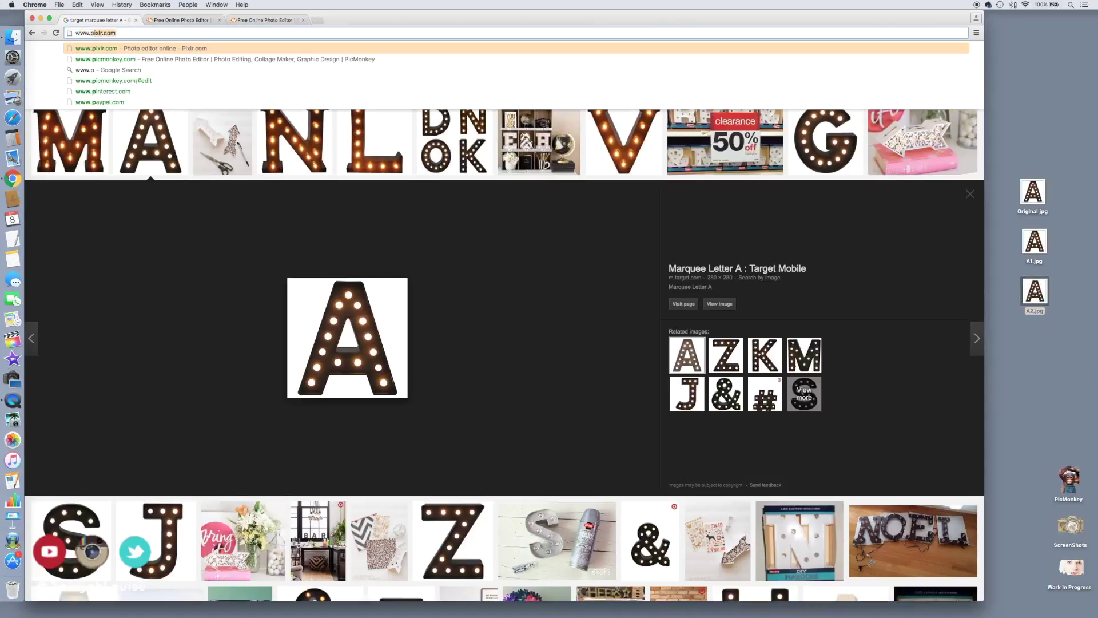
type("xl")
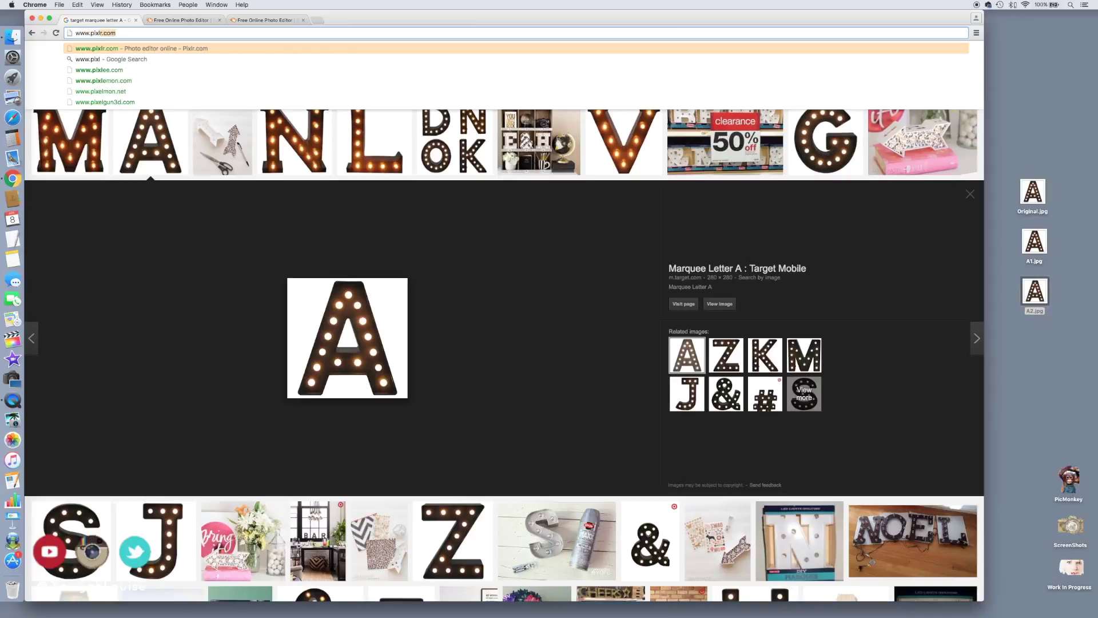
type("r.")
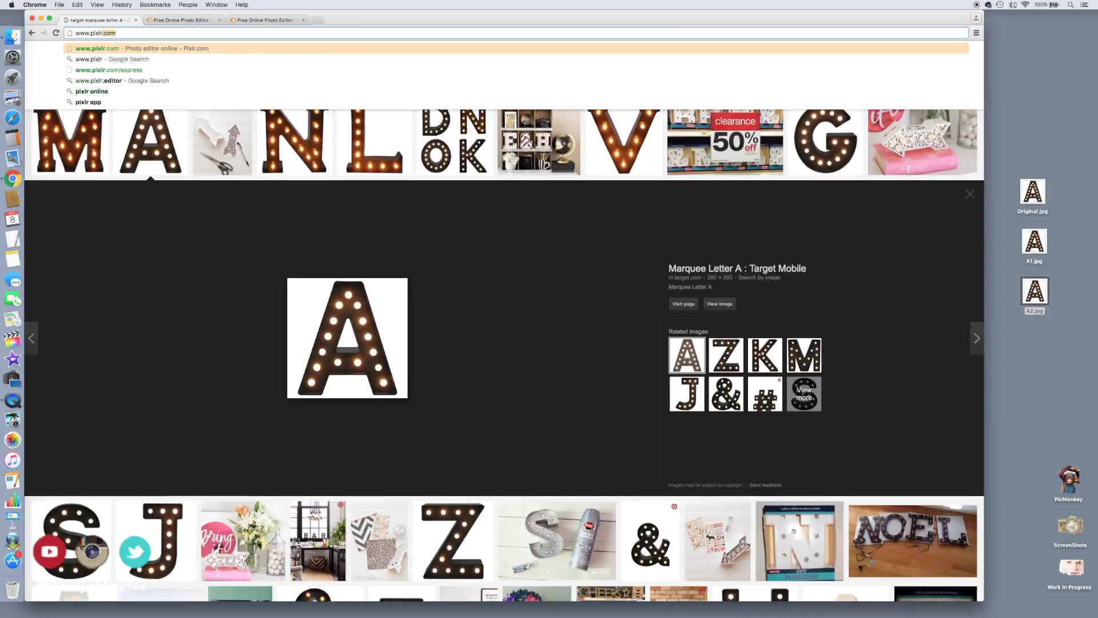
type("com")
key("Return")
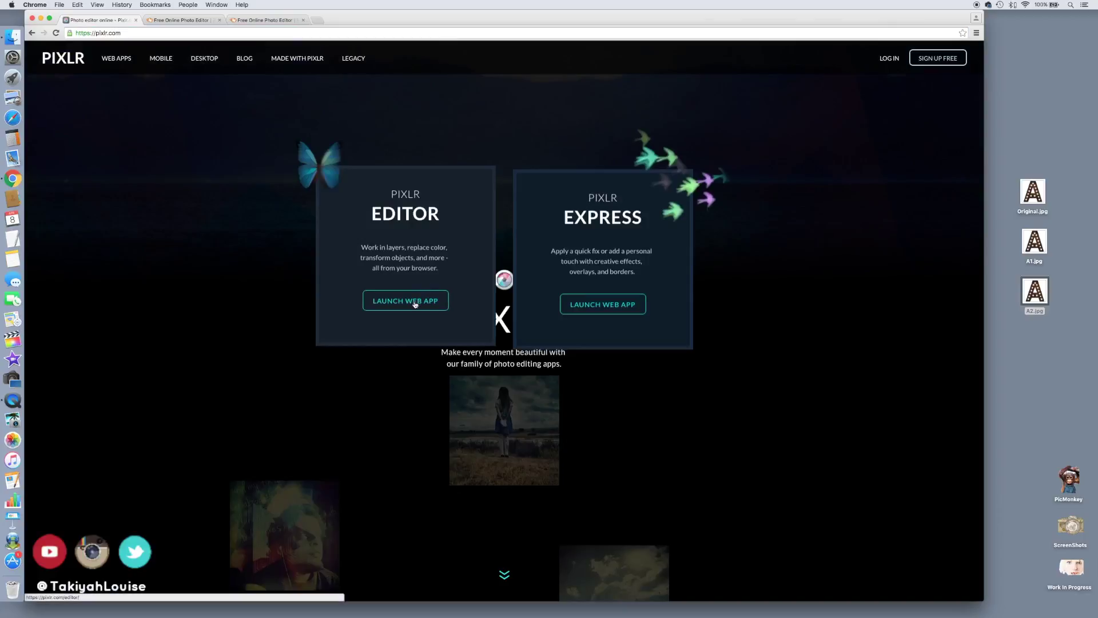
left_click(415, 304)
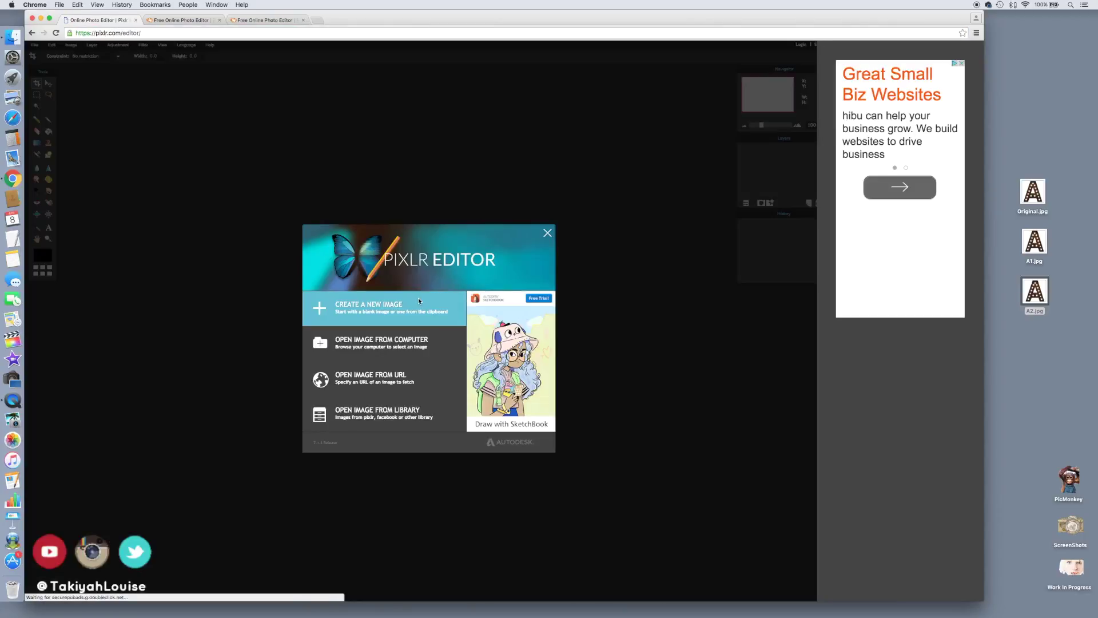
- Open A1.jpg from the desktop and enlarge its document window
left_click(417, 343)
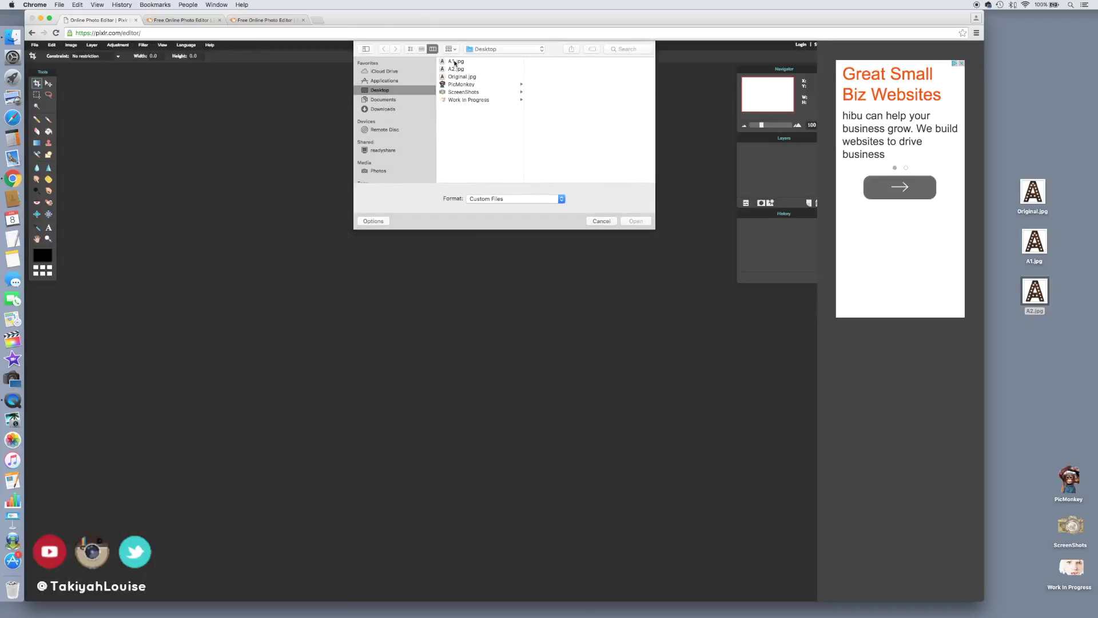
left_click(455, 63)
left_click(635, 221)
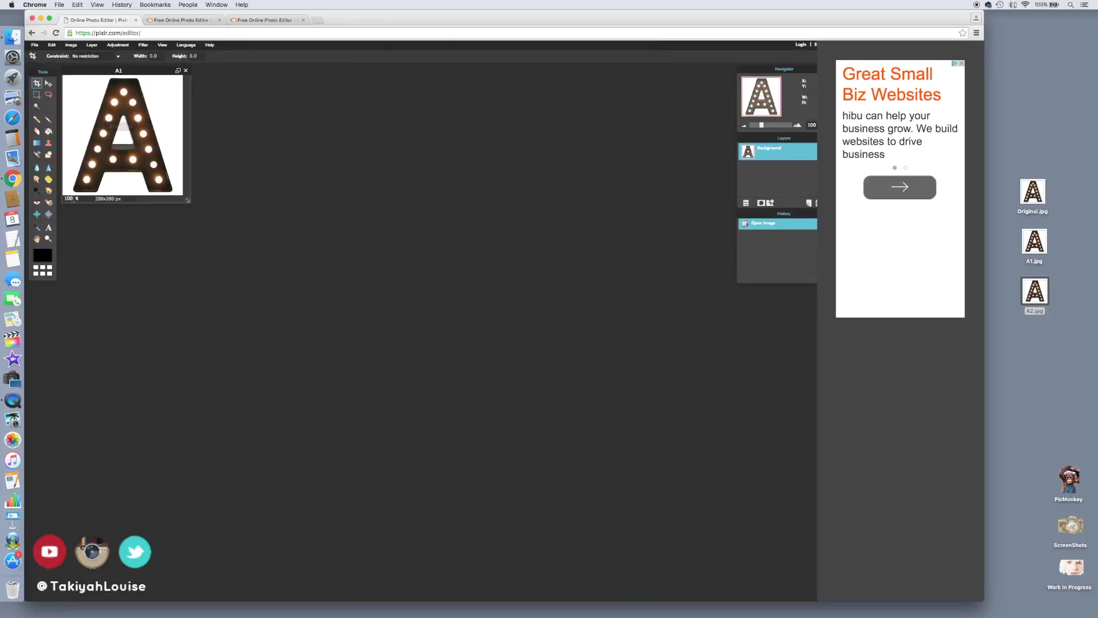
type("3")
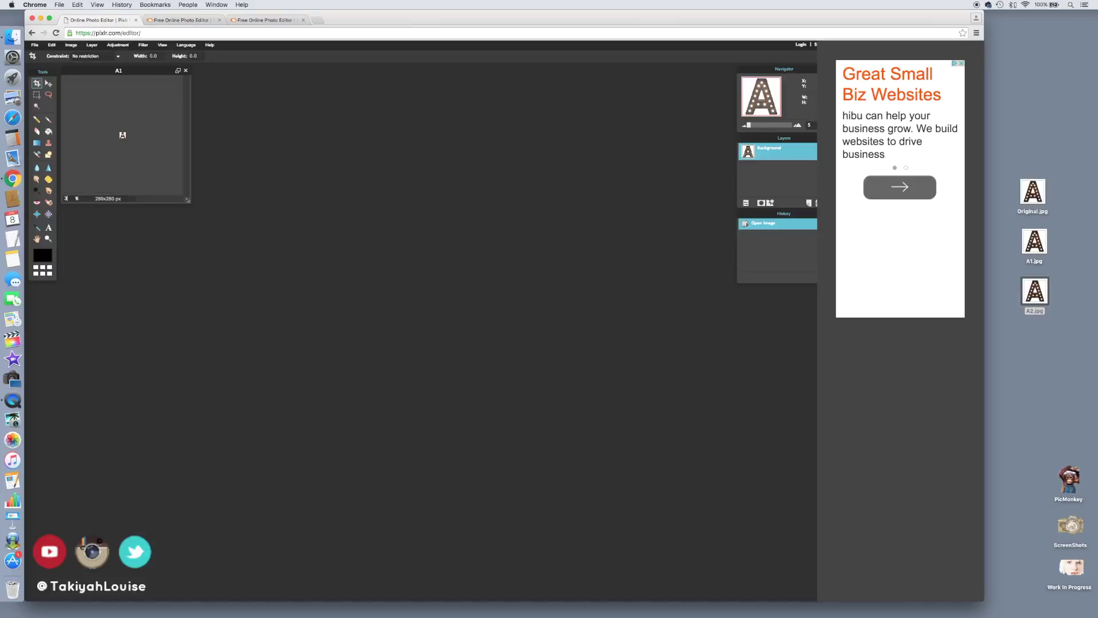
type("00")
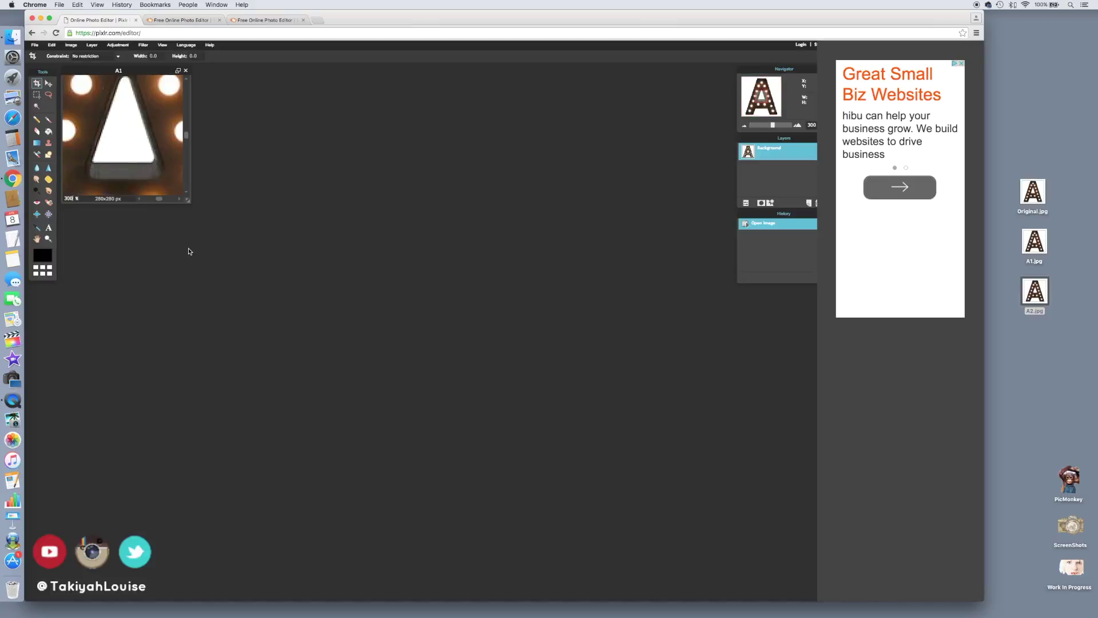
left_click_drag(189, 202, 473, 477)
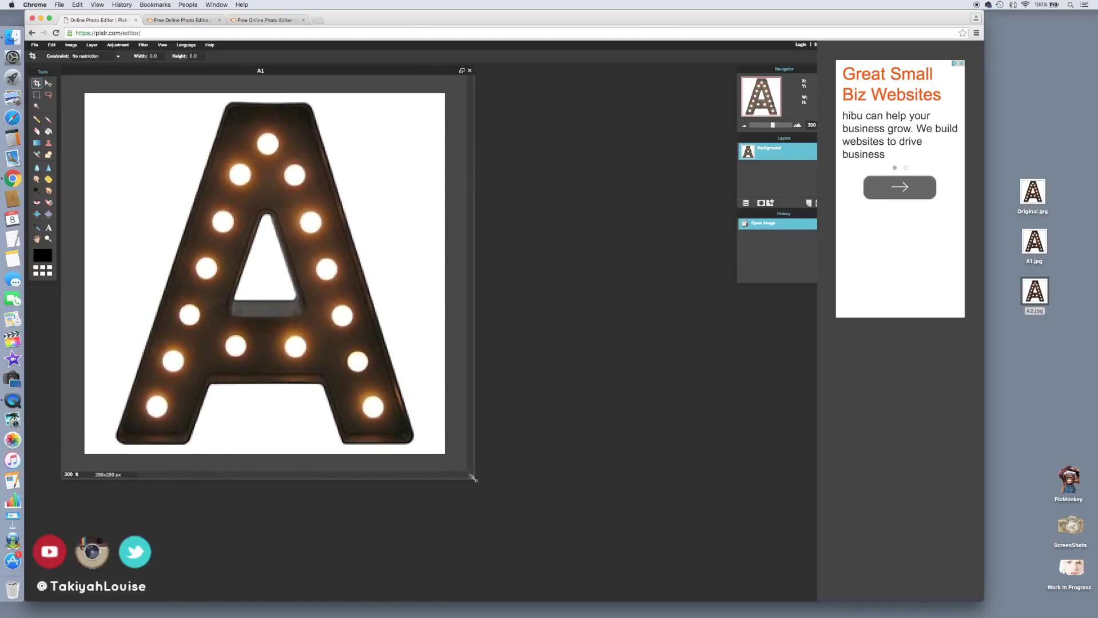
- Move the Navigator, Layers and History panels next to the image window
left_click_drag(788, 74, 692, 69)
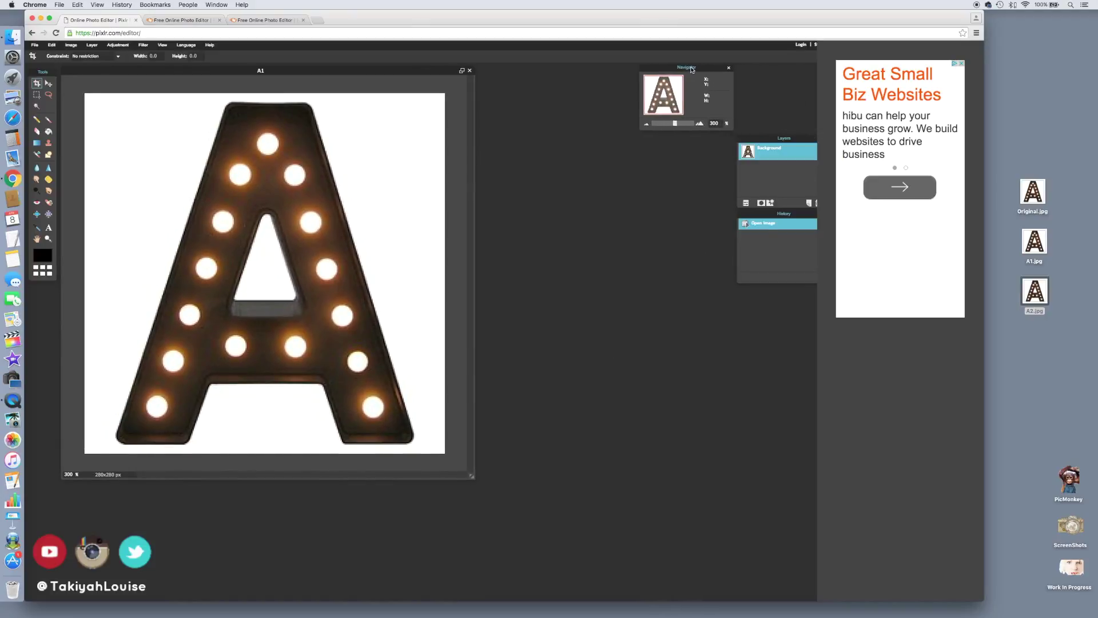
left_click_drag(772, 140, 674, 138)
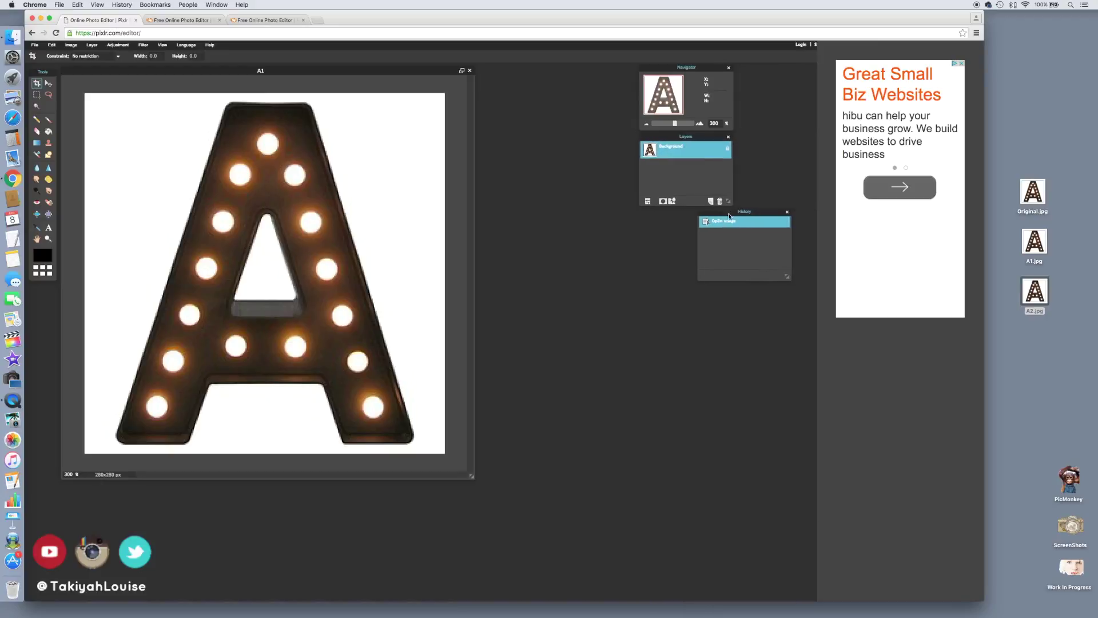
left_click_drag(771, 216, 674, 215)
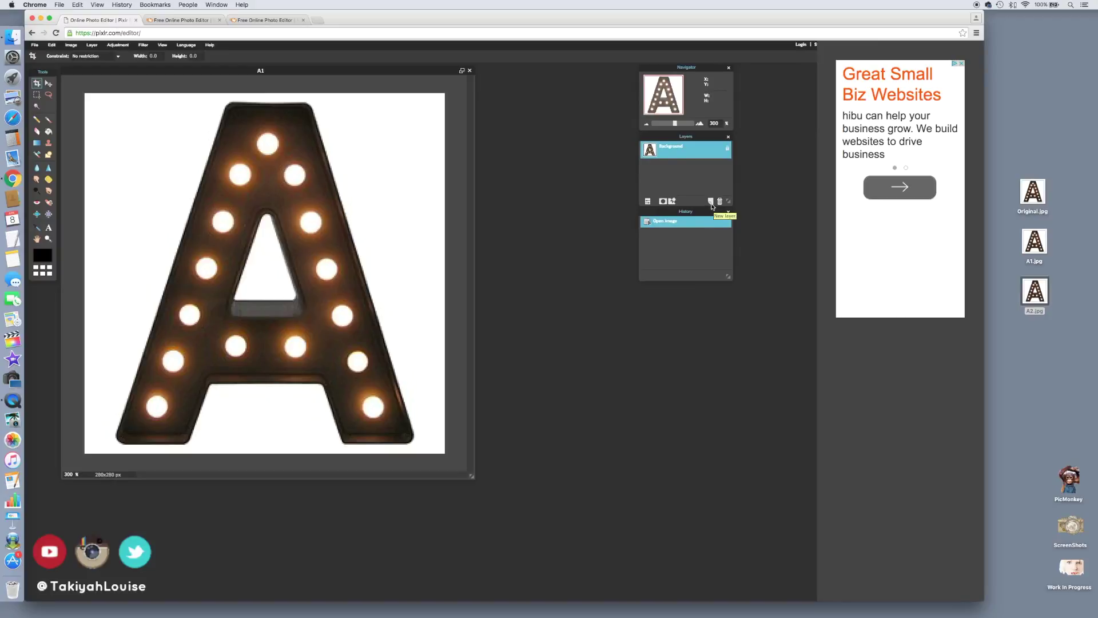
- Add an empty Layer 1, unlock the Background as Layer 0, and move Layer 0 above Layer 1
left_click(712, 203)
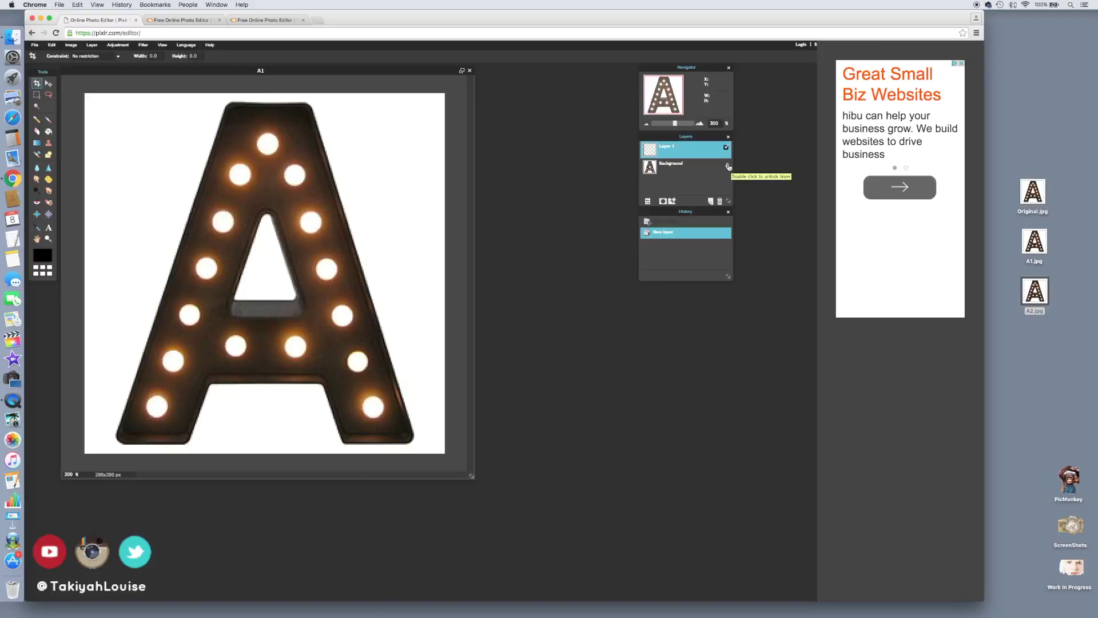
double_click(728, 167)
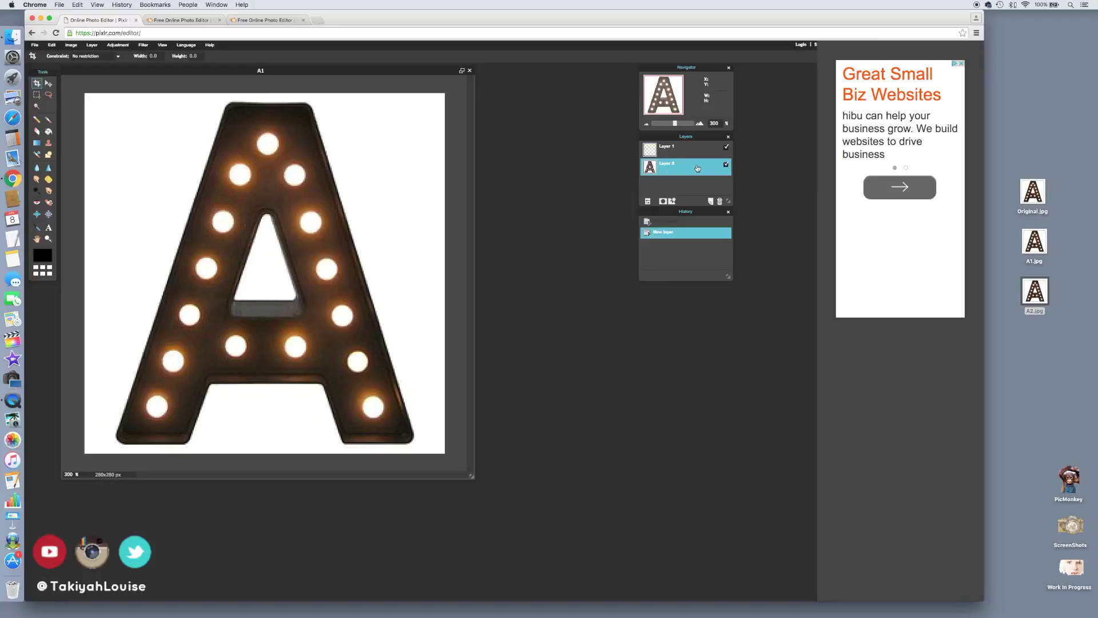
left_click_drag(698, 168, 698, 148)
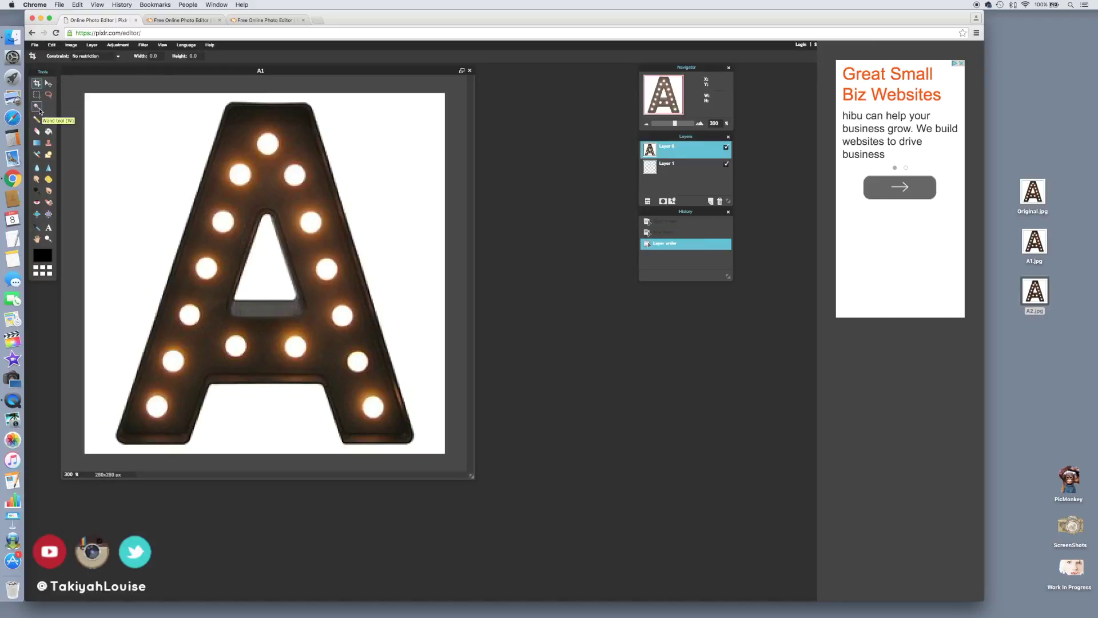
- Magic-wand select the white background and erase it with a 200 px eraser brush
left_click(38, 109)
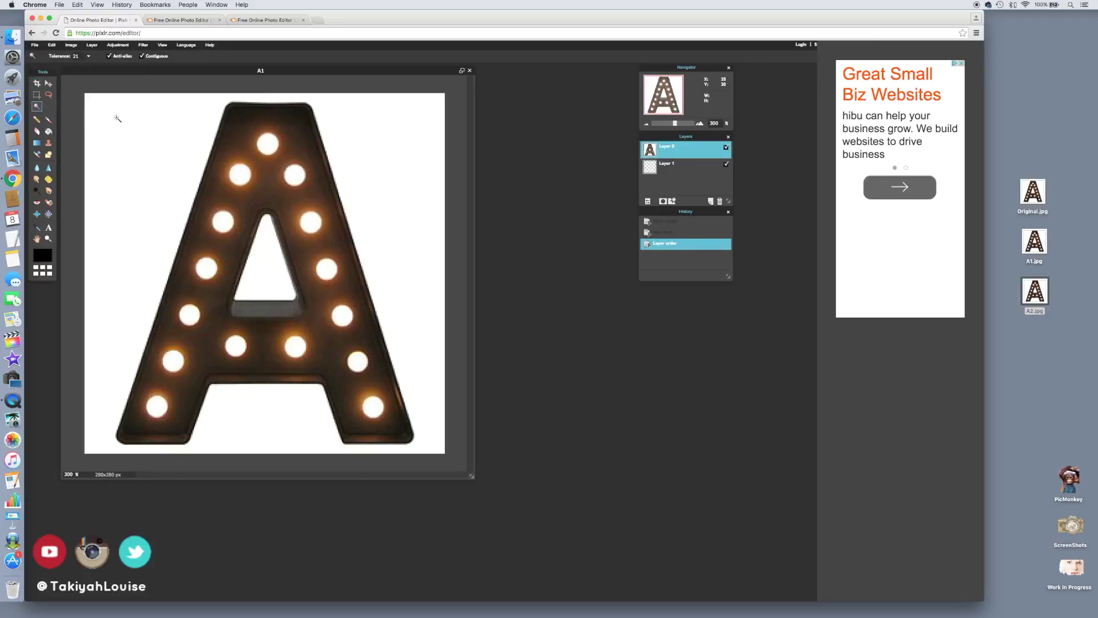
left_click(115, 115)
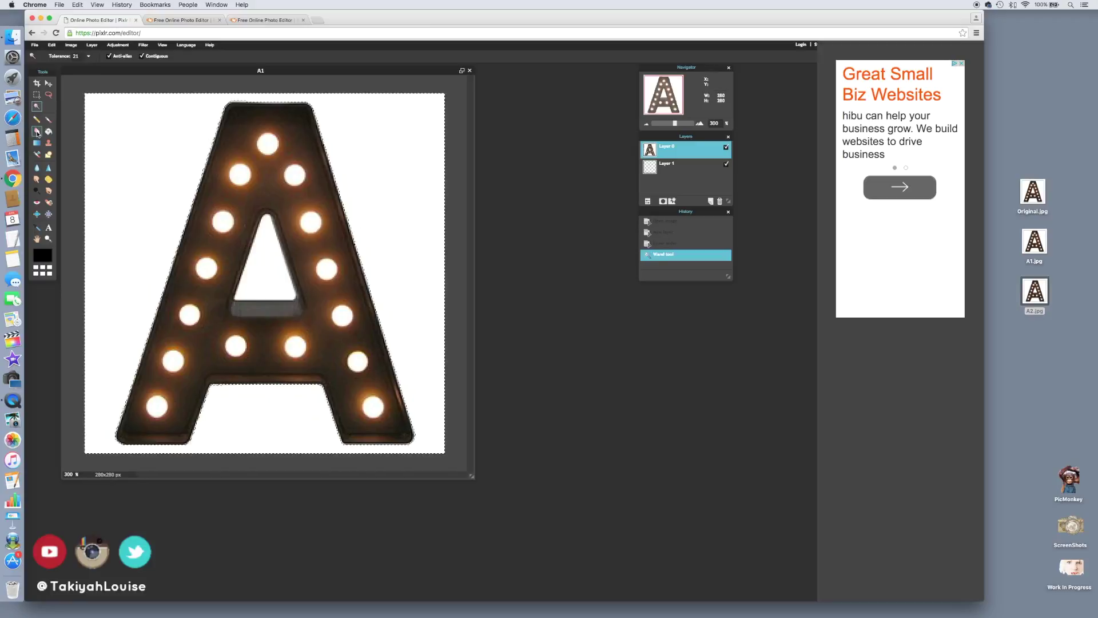
left_click(37, 132)
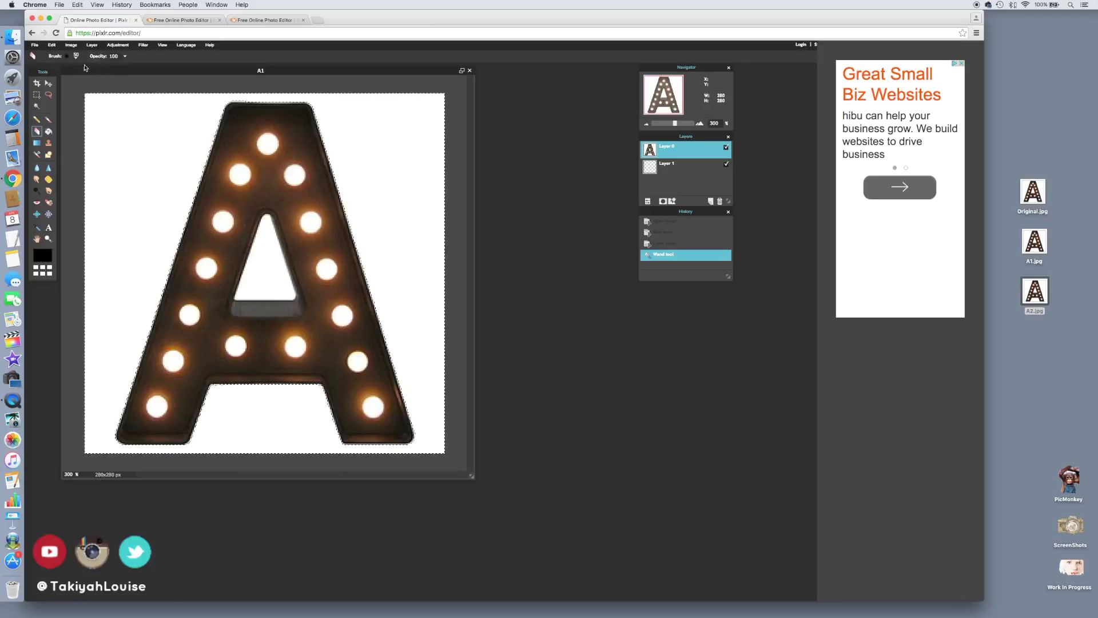
left_click(76, 56)
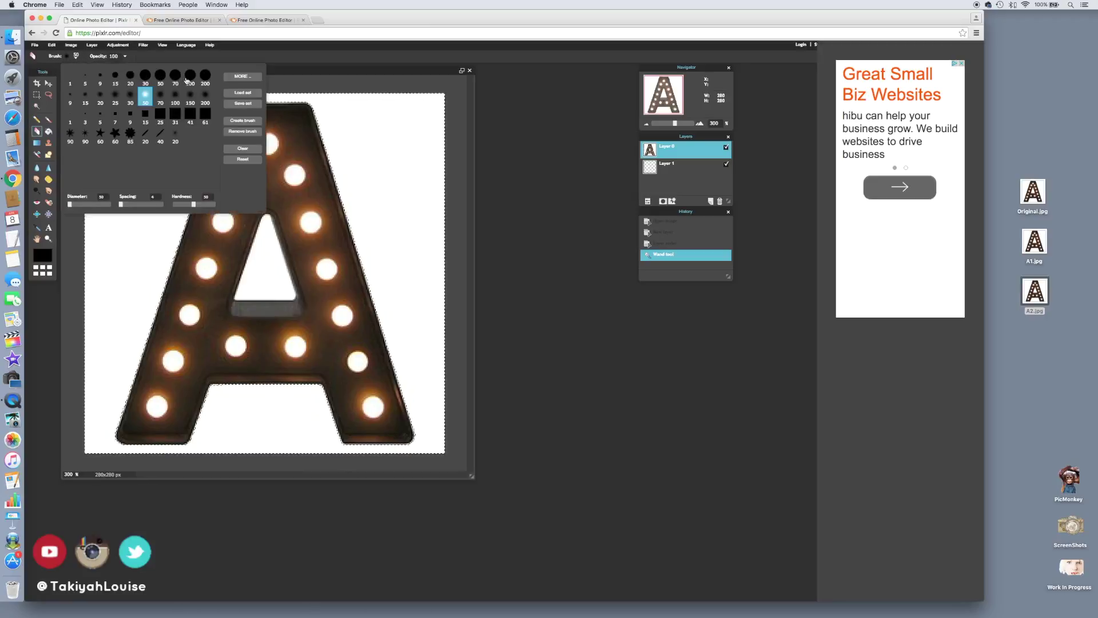
left_click(190, 77)
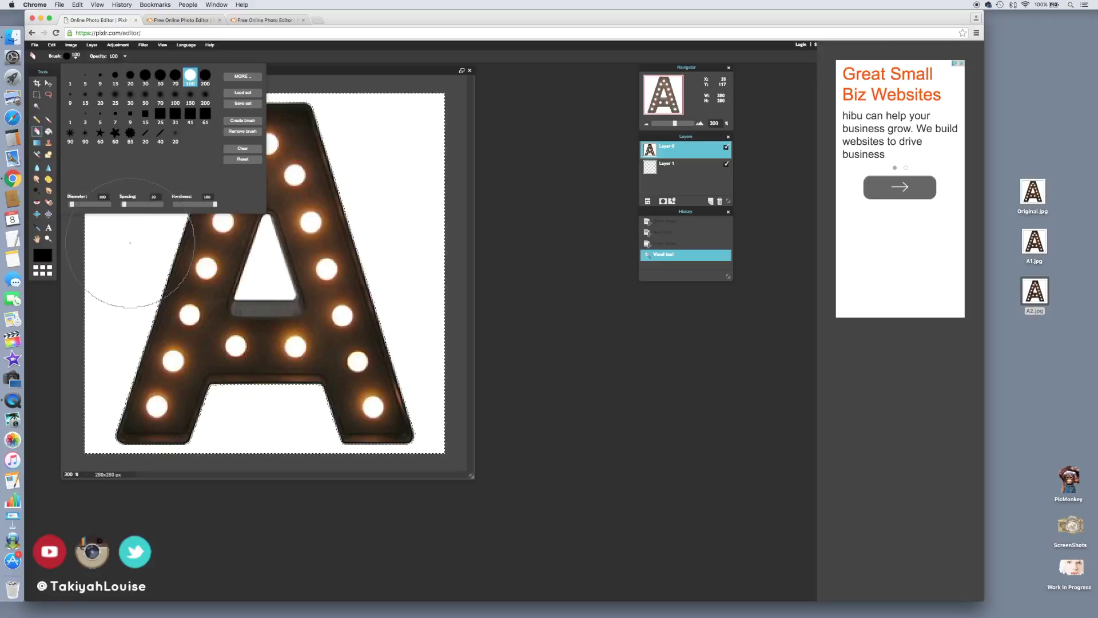
left_click(206, 78)
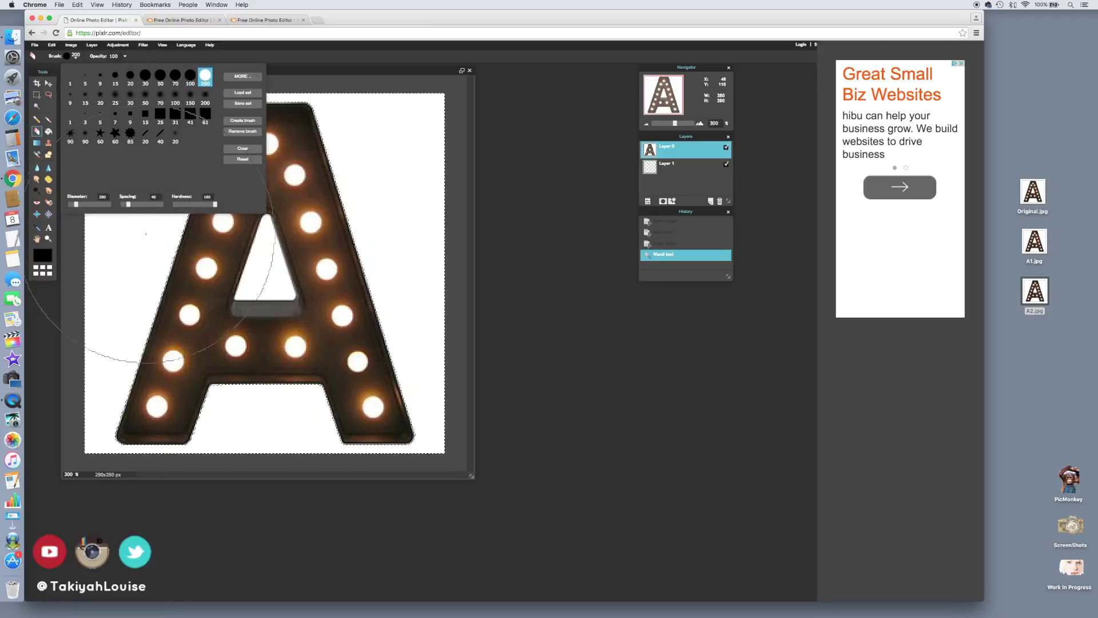
mouse_move(146, 232)
left_mouse_down()
mouse_move(243, 172)
mouse_move(232, 410)
mouse_move(135, 405)
left_mouse_up()
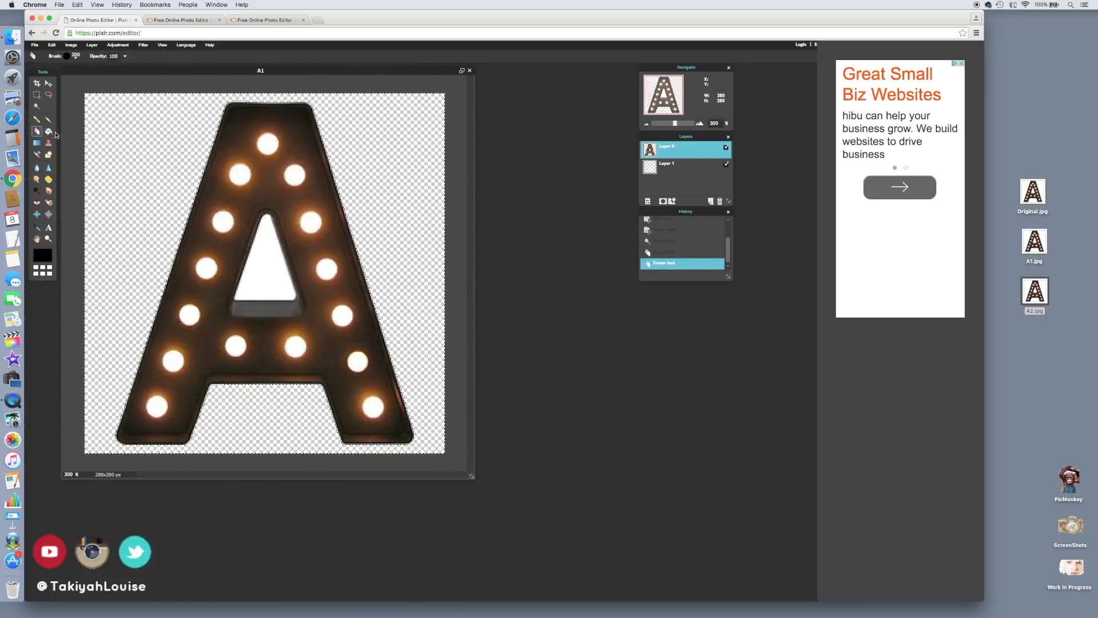
left_click(36, 105)
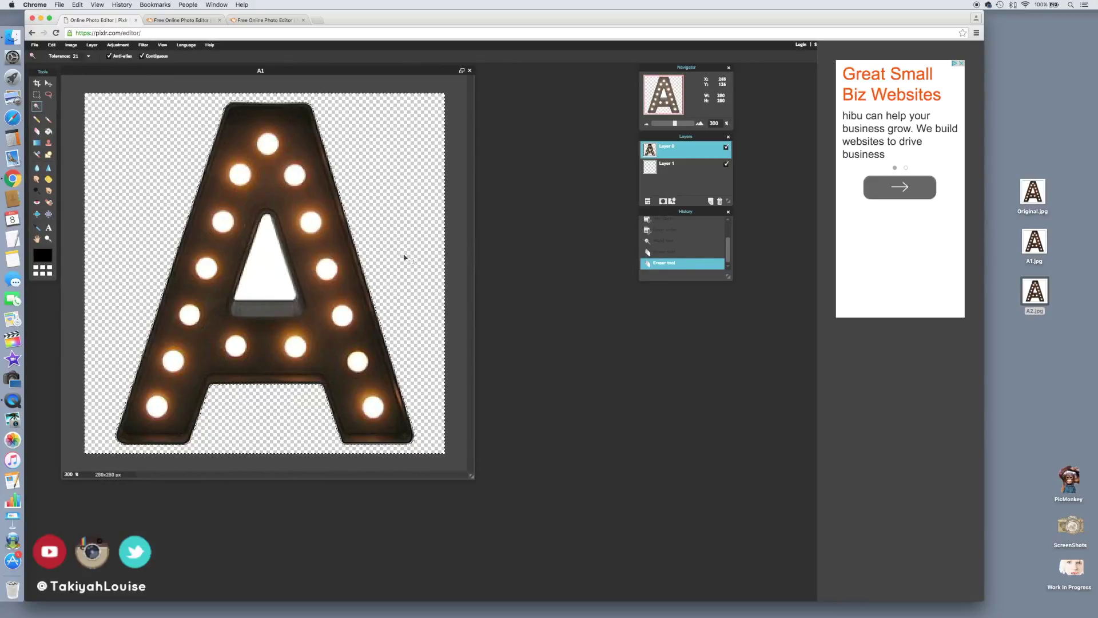
- Select the white triangle inside the A and erase it, repeating the erase after one undo
left_click(266, 275)
left_click(37, 132)
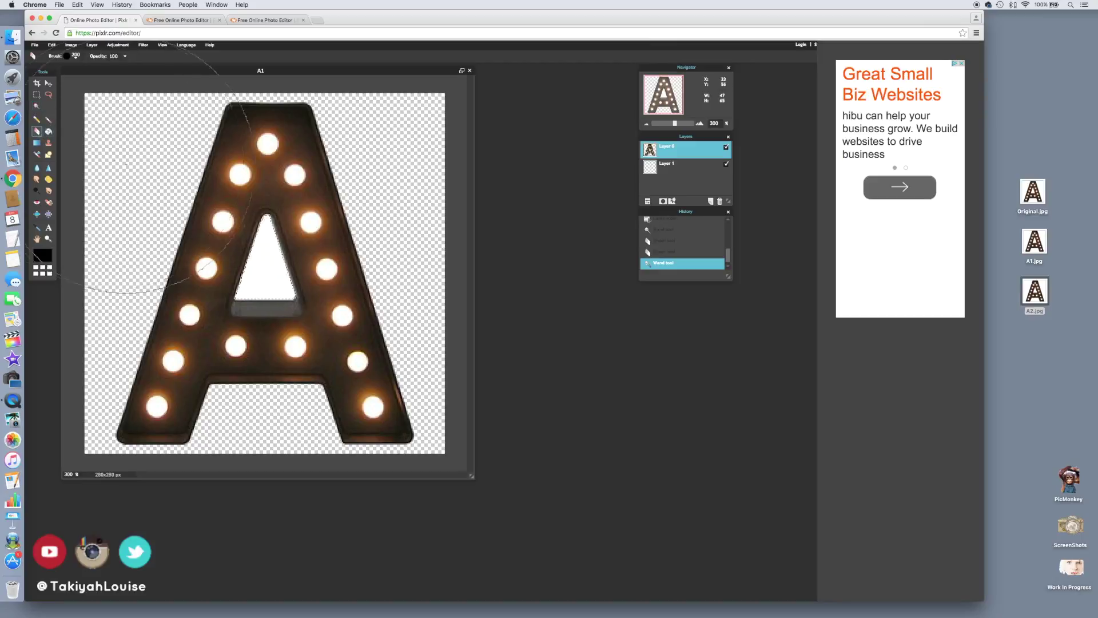
left_click(275, 246)
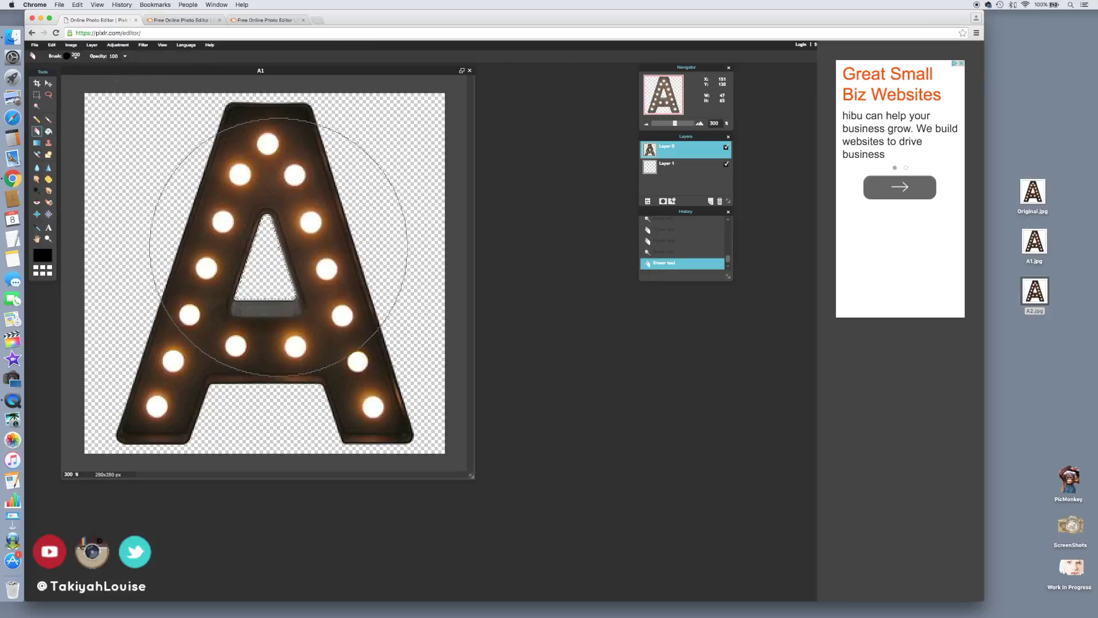
key("ctrl+z")
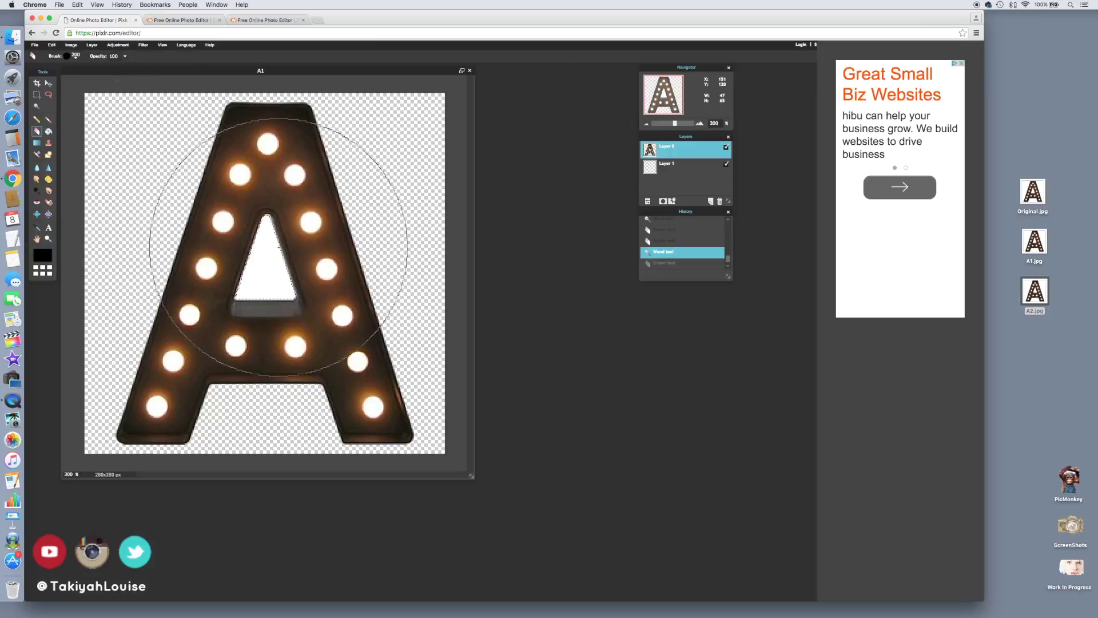
left_click(277, 248)
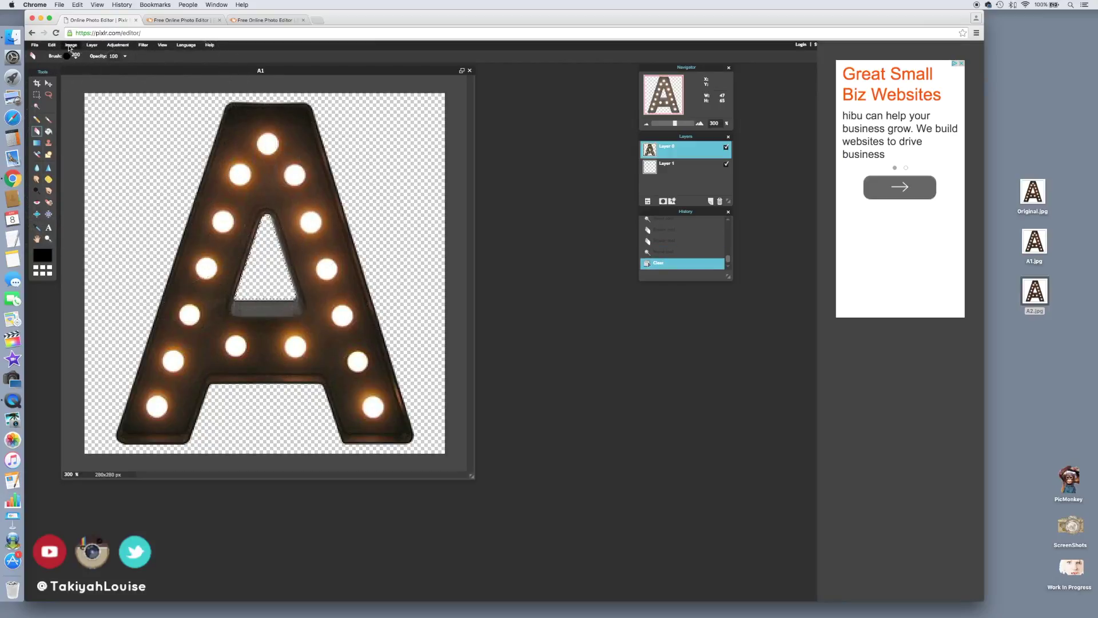
- Save the image to the desktop as A1, a full-quality transparent PNG
left_click(38, 48)
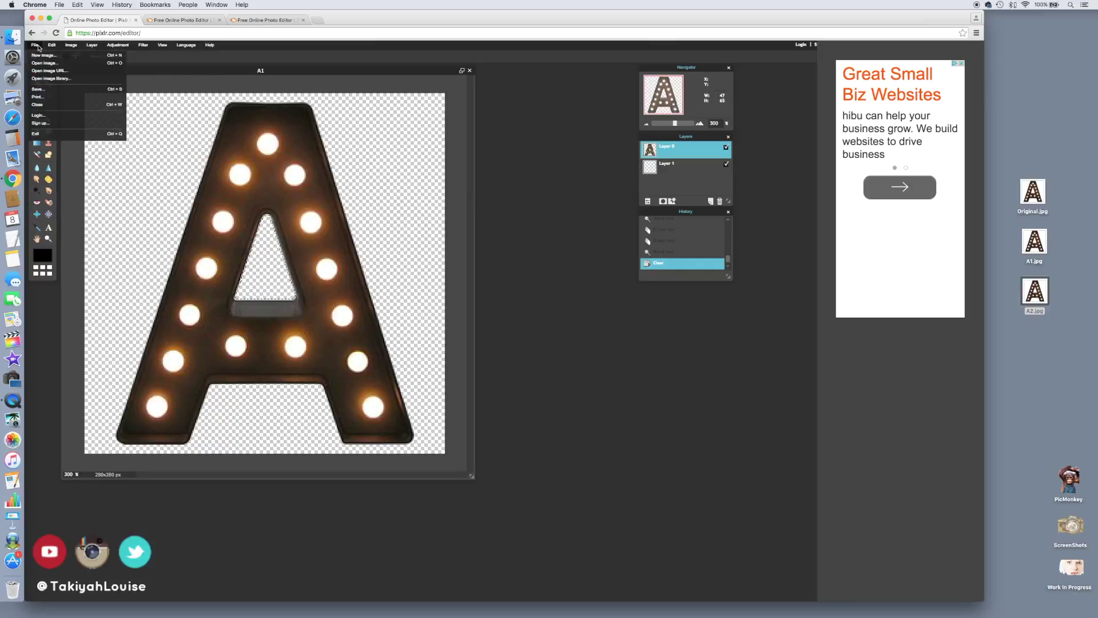
left_click(44, 88)
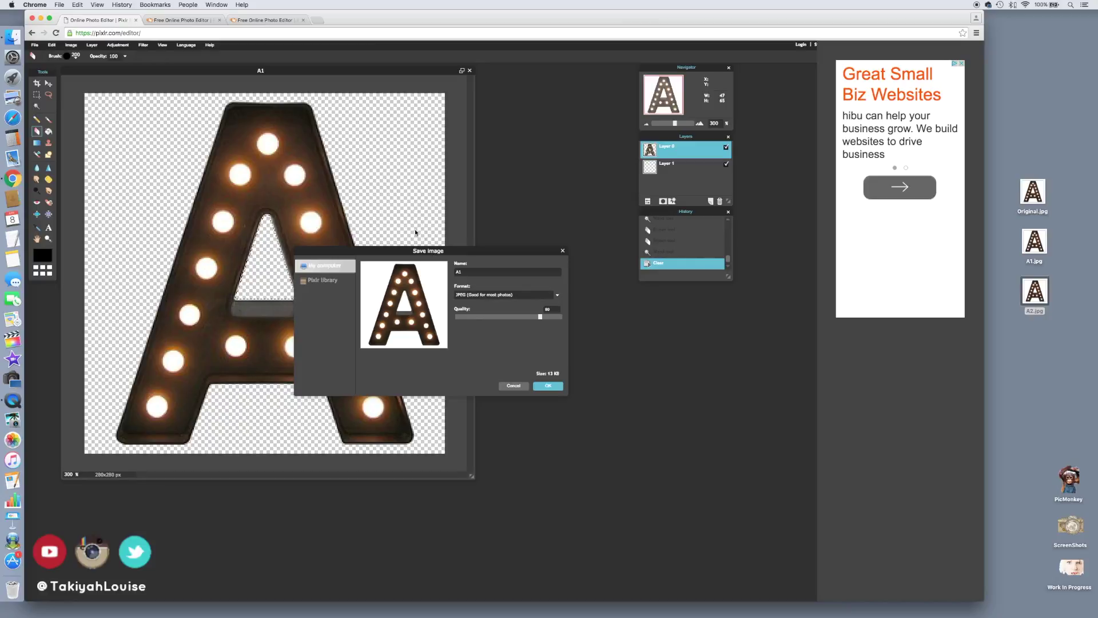
left_click(558, 297)
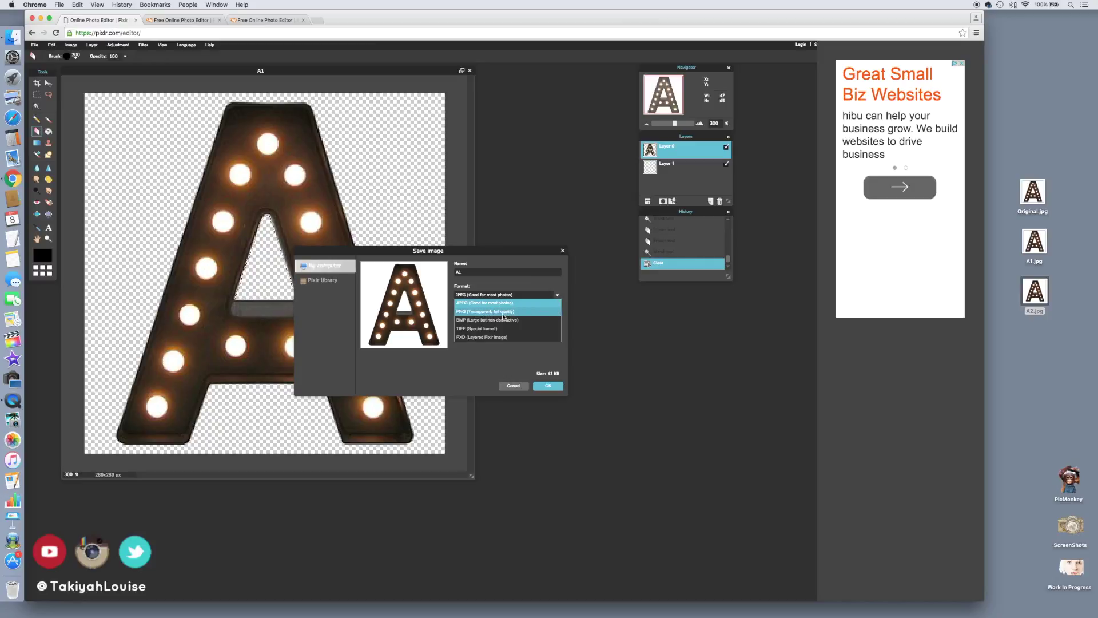
left_click(506, 312)
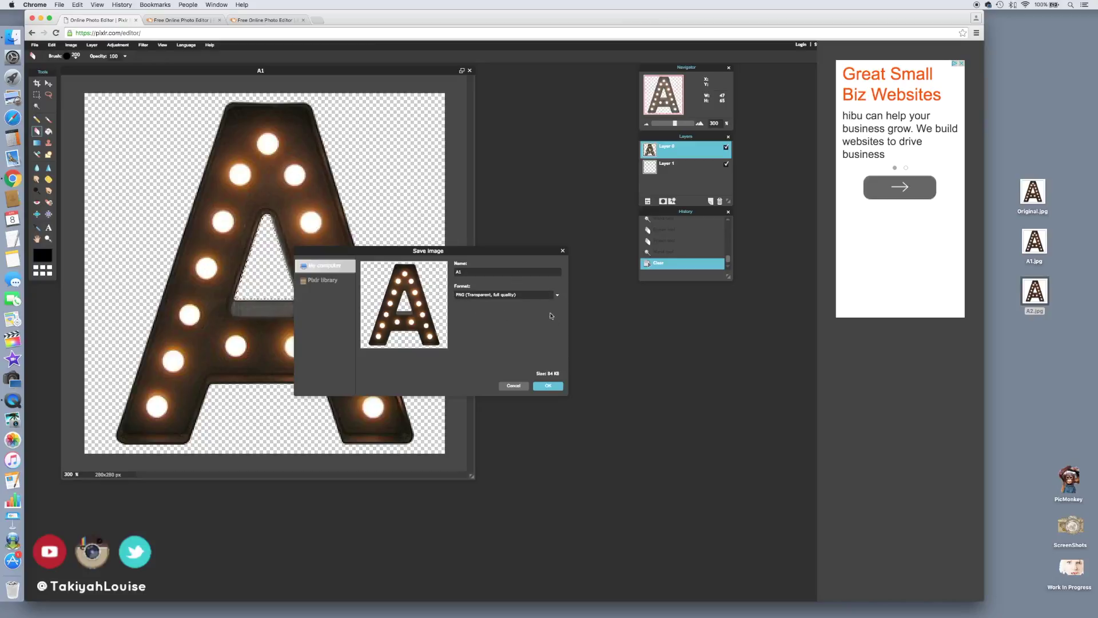
left_click(550, 386)
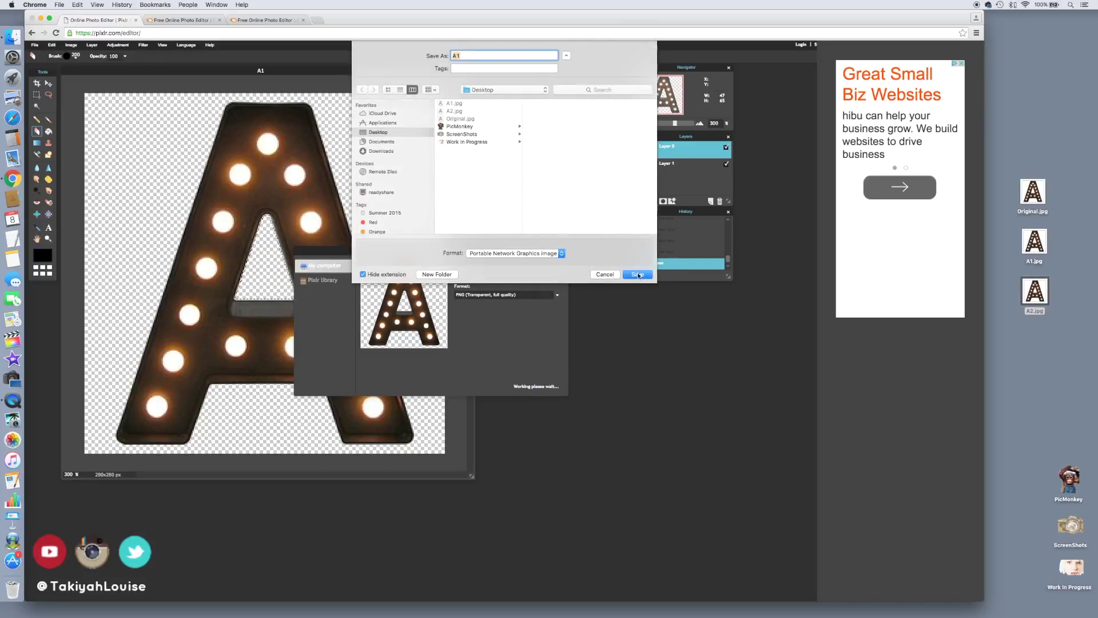
left_click(638, 275)
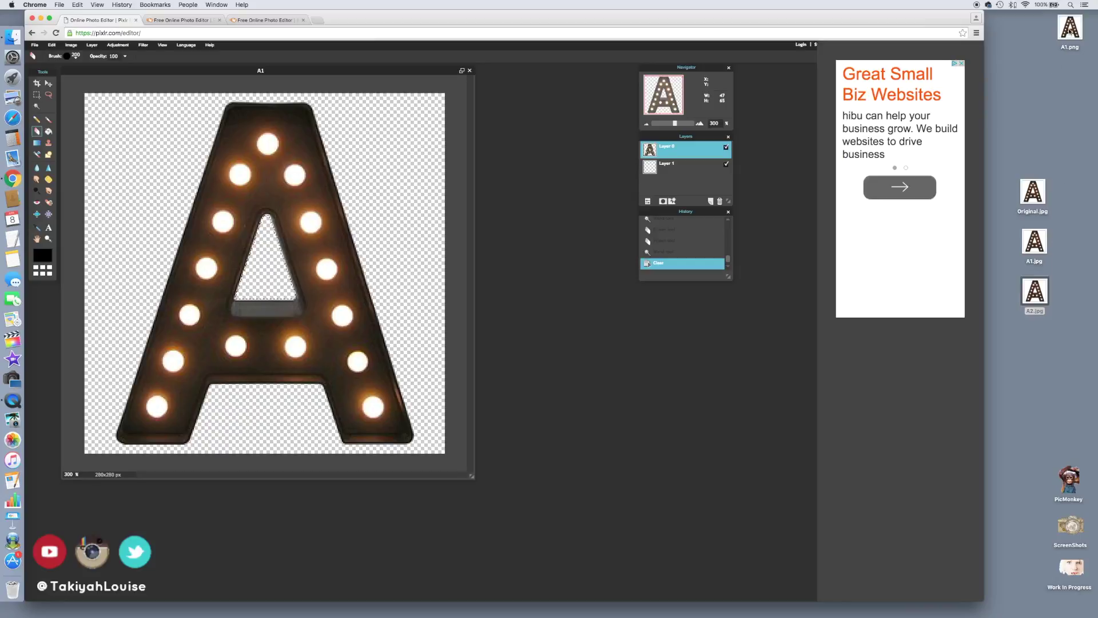
- Minimize Chrome, open A2.jpg from the desktop in Preview, and enlarge its window
left_click(1032, 139)
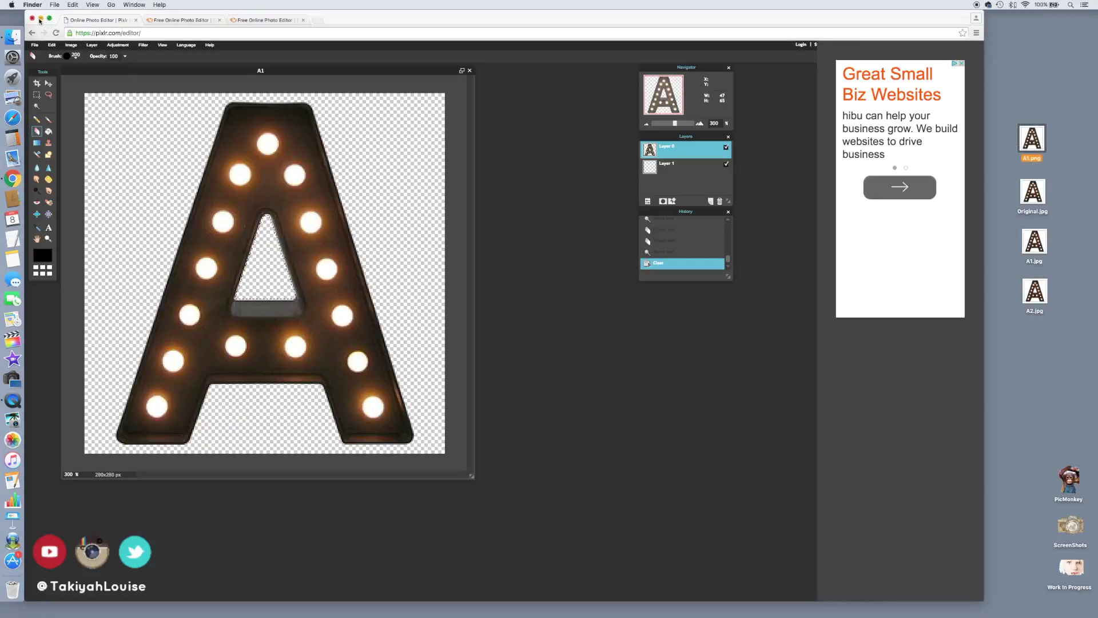
left_click(40, 20)
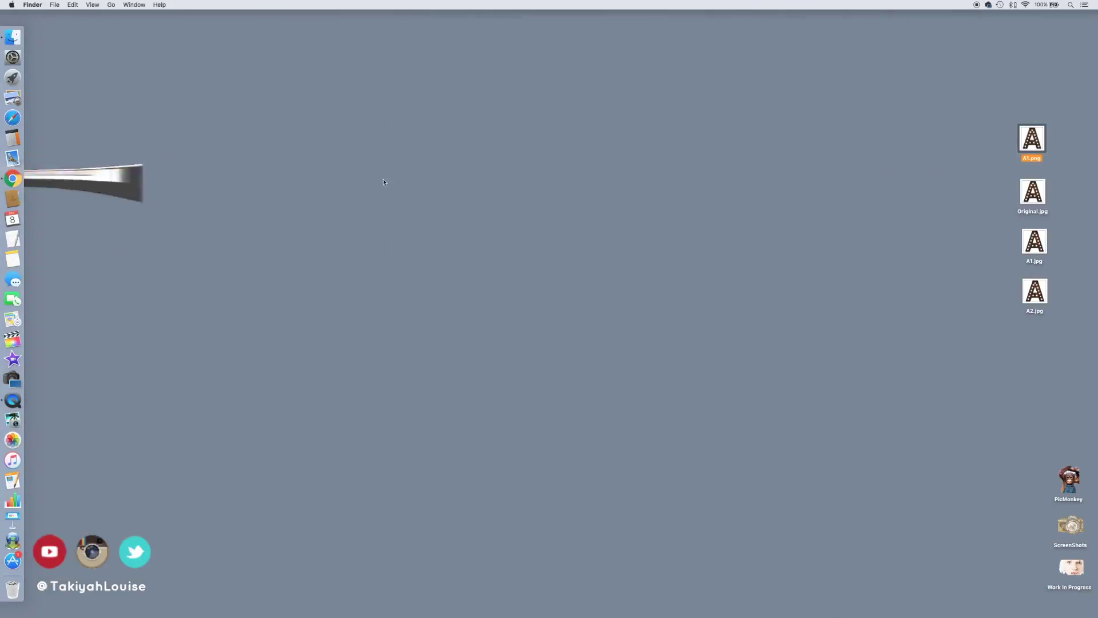
double_click(1034, 291)
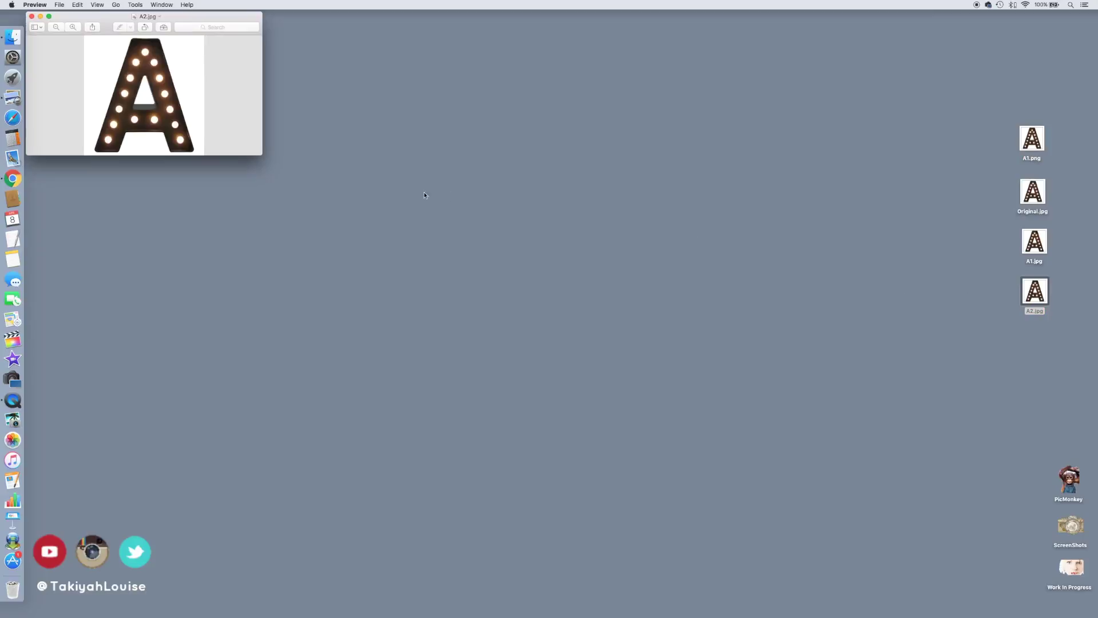
left_click_drag(260, 150, 475, 397)
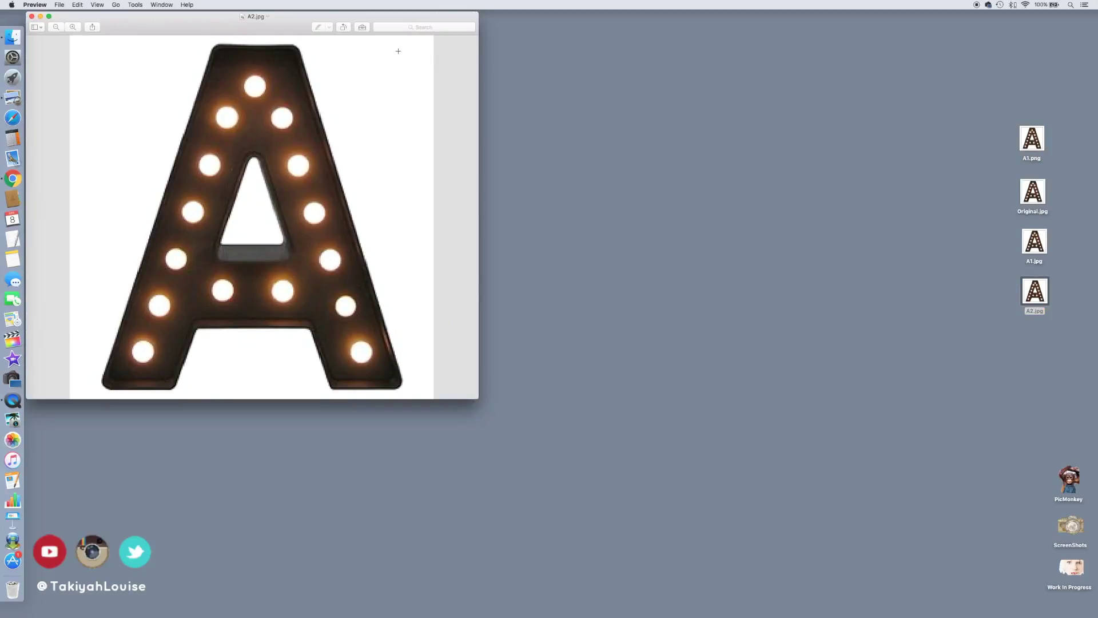
- Use Instant Alpha to select and delete the white background around the marquee A
left_click(363, 29)
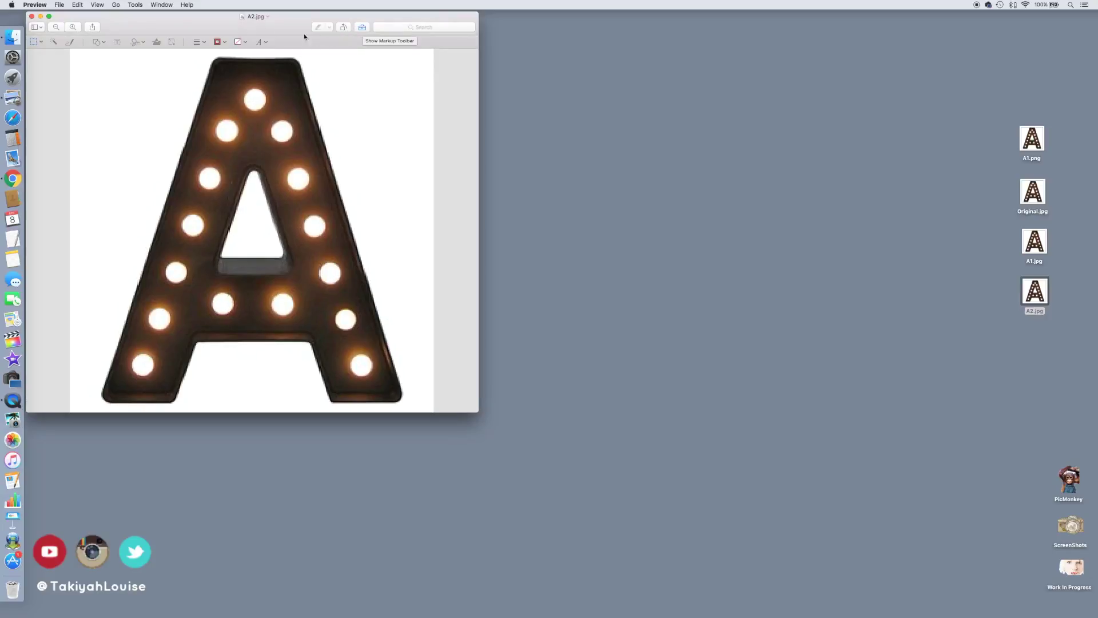
left_click(55, 44)
left_click_drag(103, 66, 105, 67)
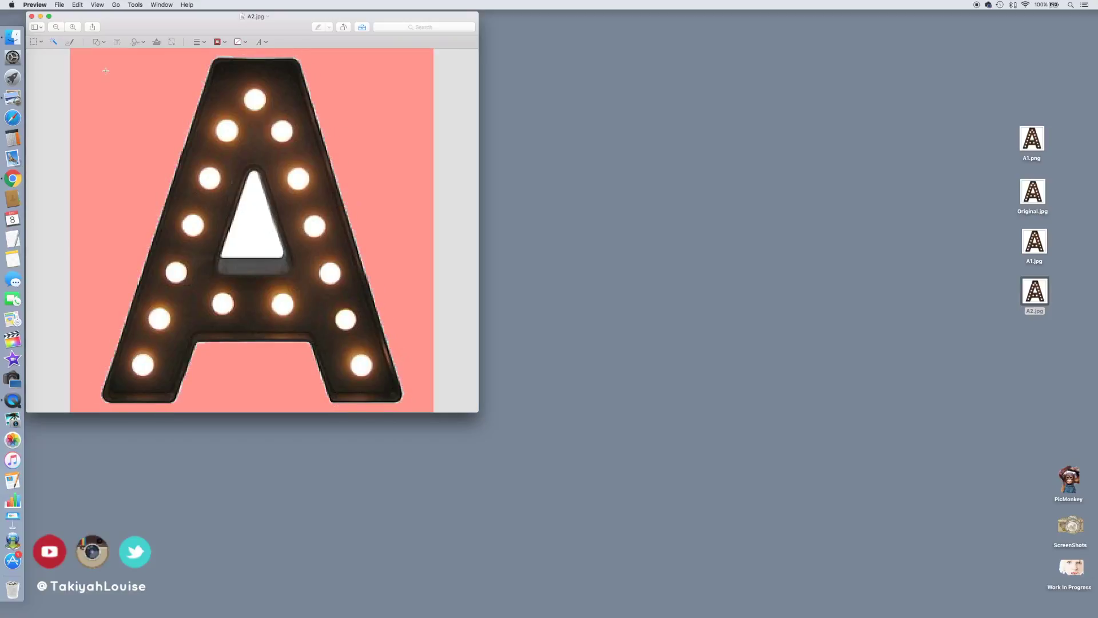
left_click_drag(112, 77, 157, 132)
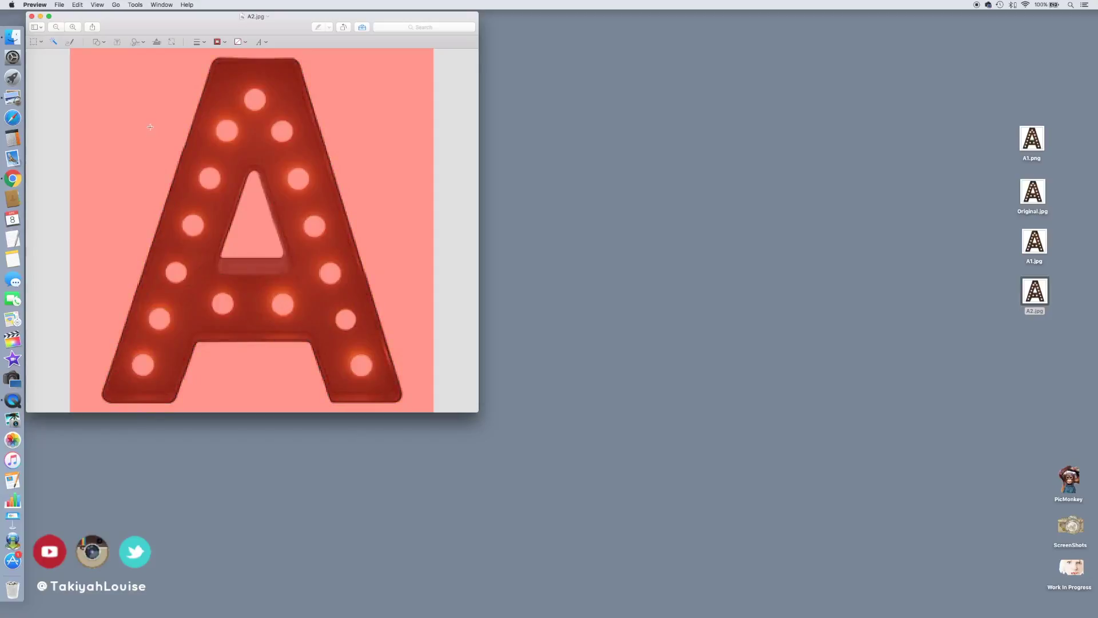
left_click_drag(138, 117, 132, 108)
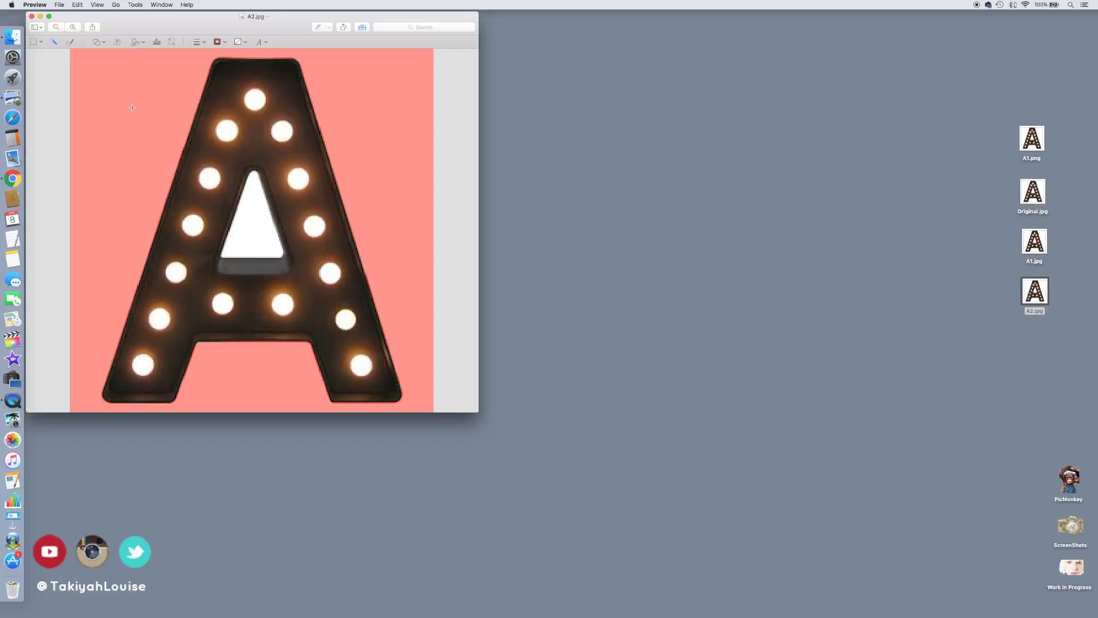
left_click_drag(132, 108, 130, 105)
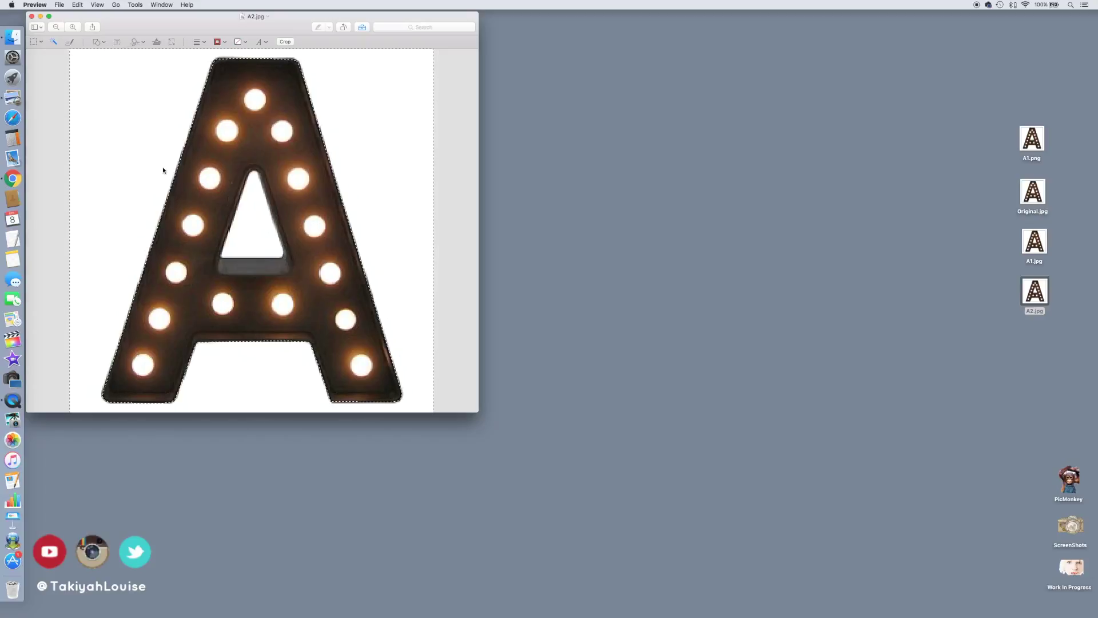
key("Delete")
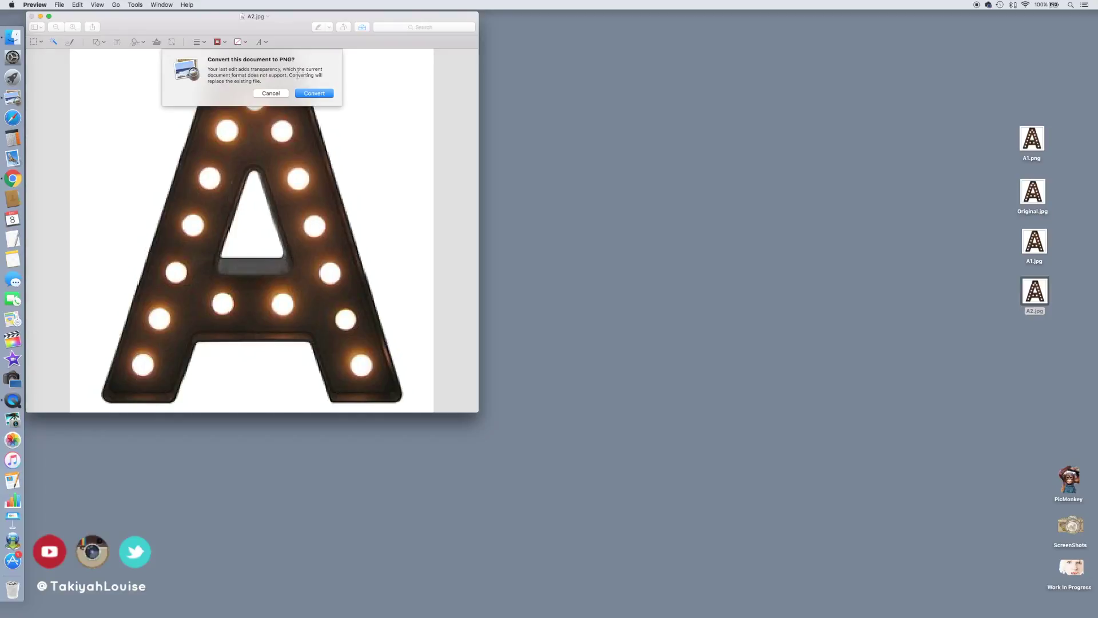
- Convert A2 to PNG and delete the white triangle inside the letter
left_click(314, 93)
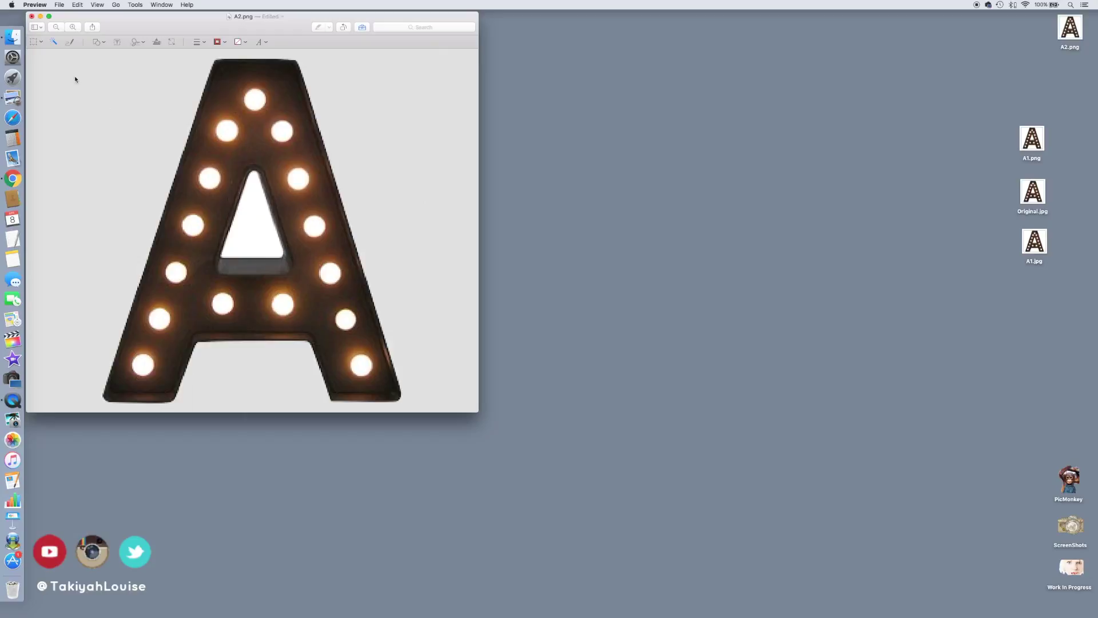
left_click_drag(250, 200, 253, 219)
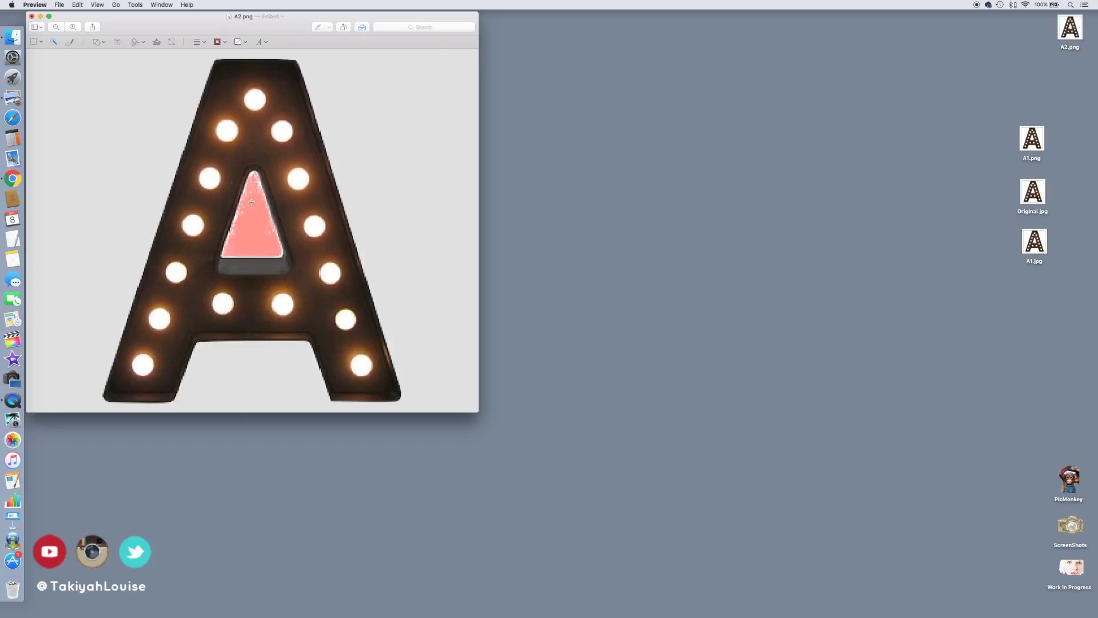
key("Delete")
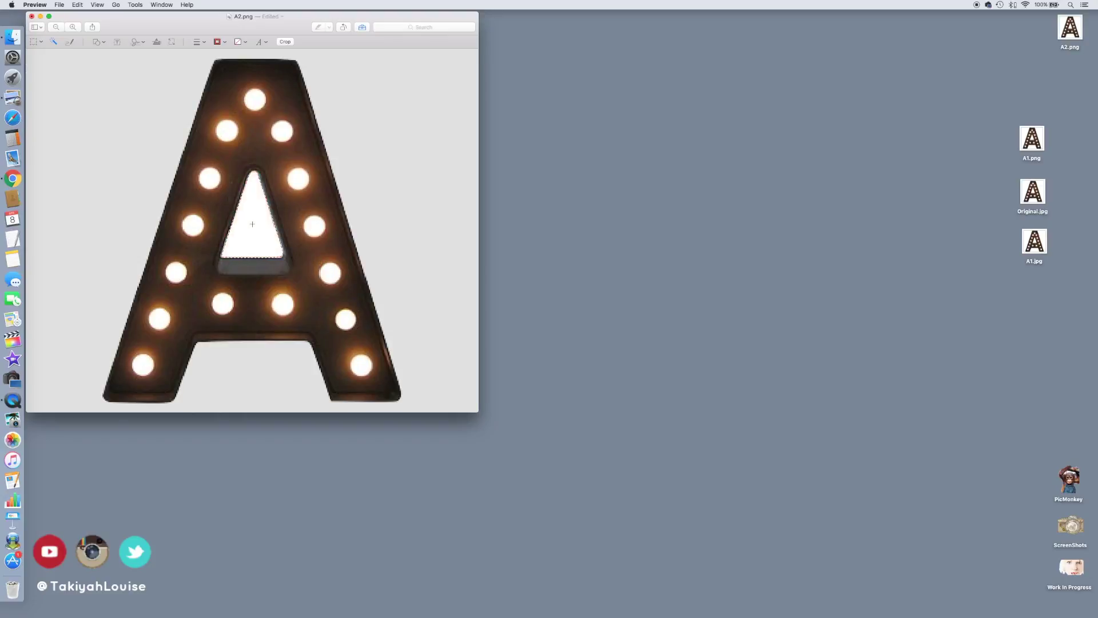
- Save the edited A2.png with File > Save
left_click(62, 5)
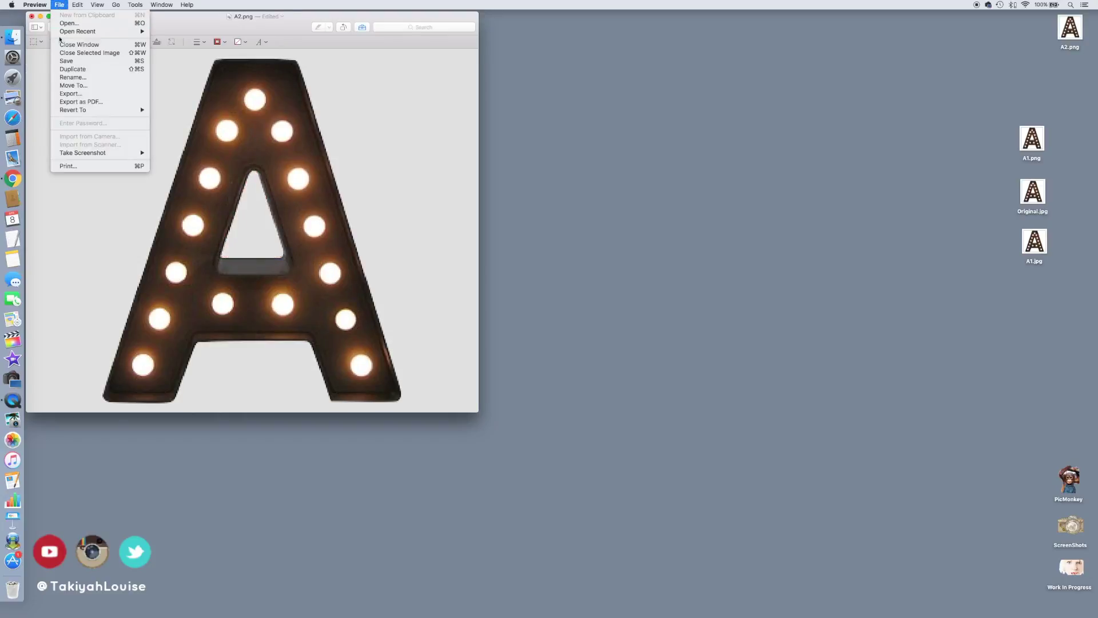
left_click(70, 60)
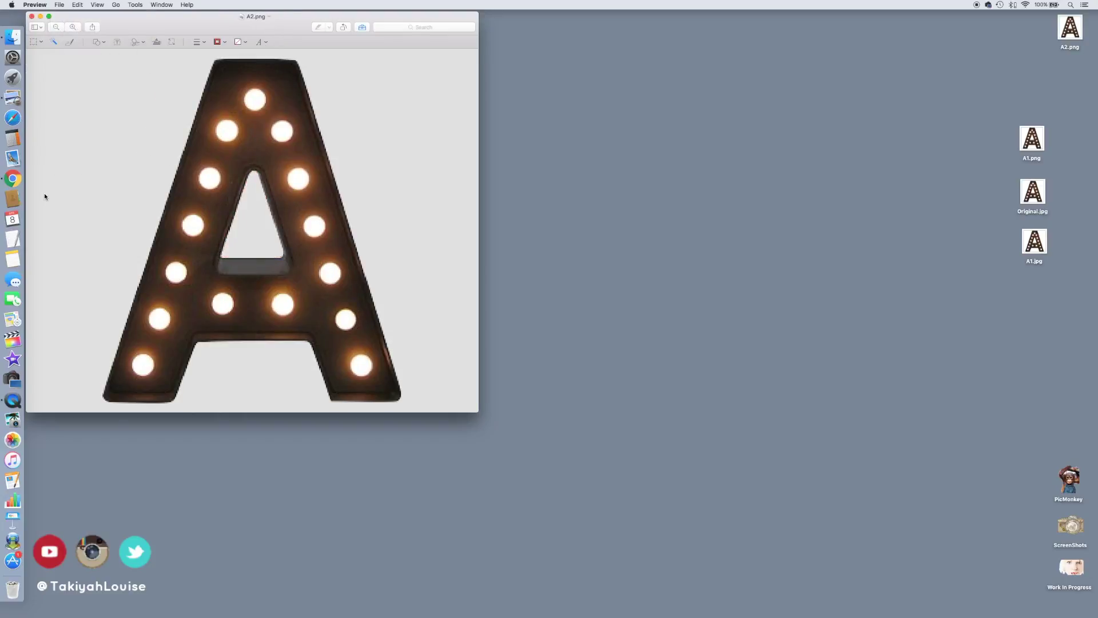
left_click(12, 178)
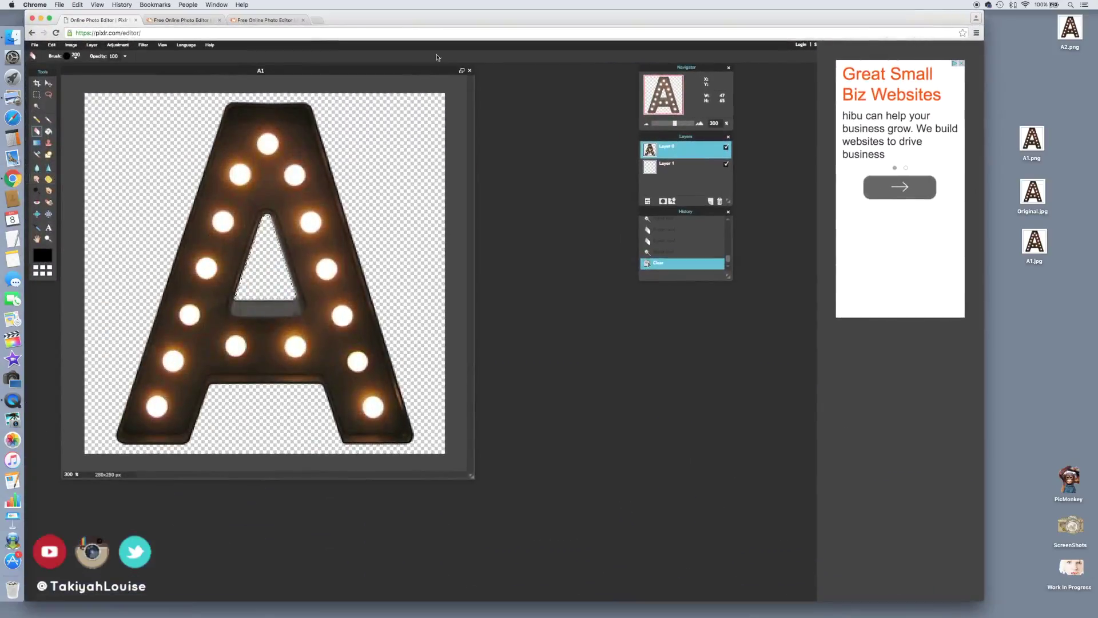
- Create a custom 2000 × 2000 PicMonkey design and apply a grey canvas colour
left_click(201, 20)
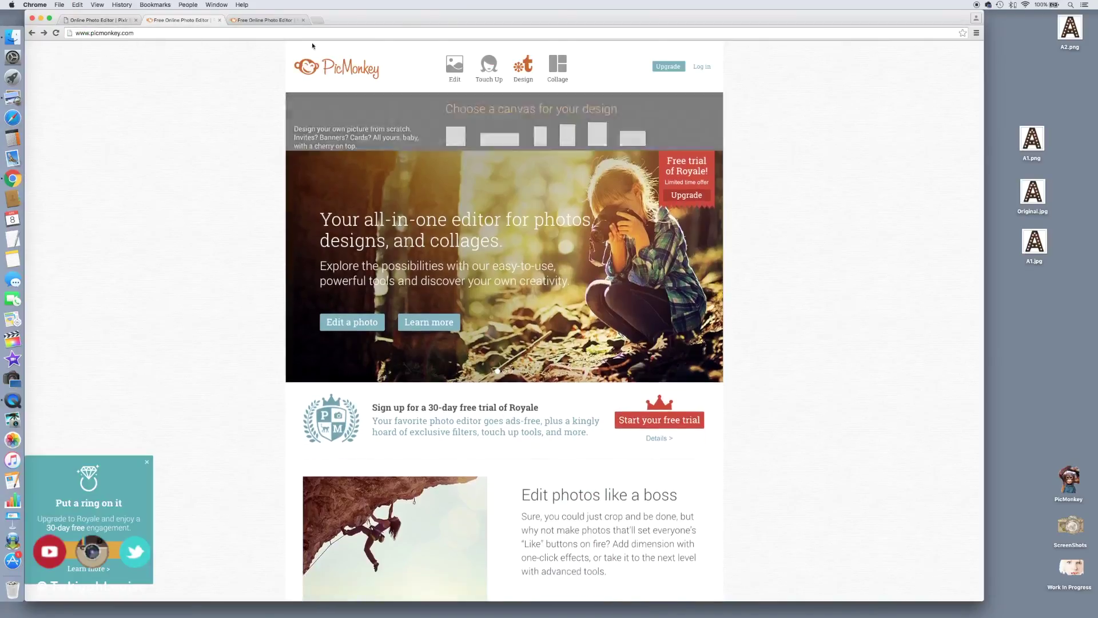
mouse_move(523, 68)
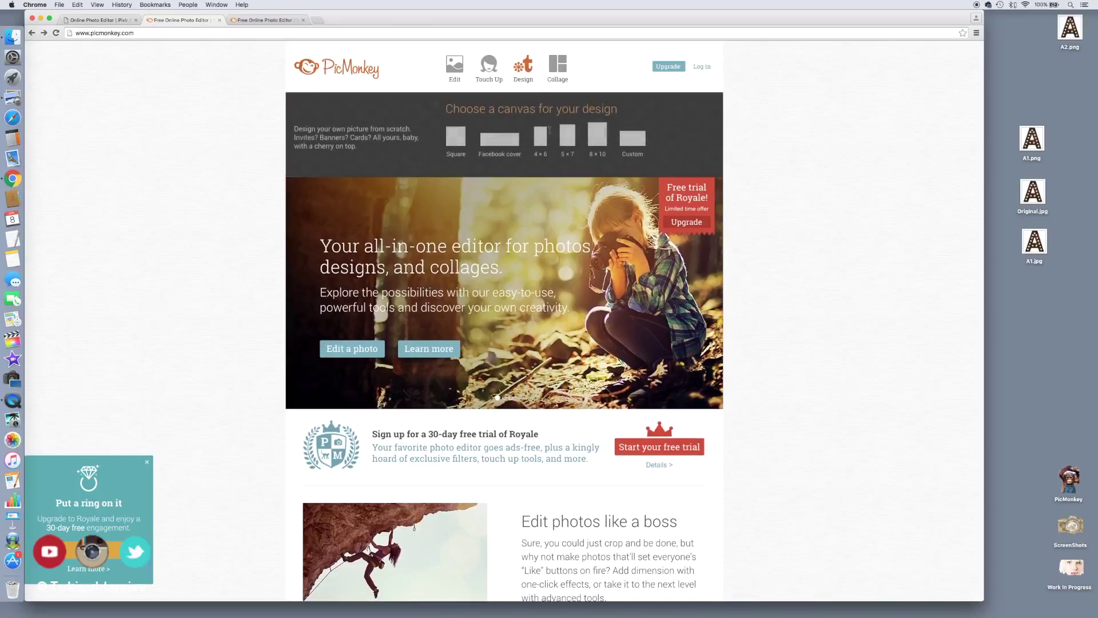
left_click(635, 145)
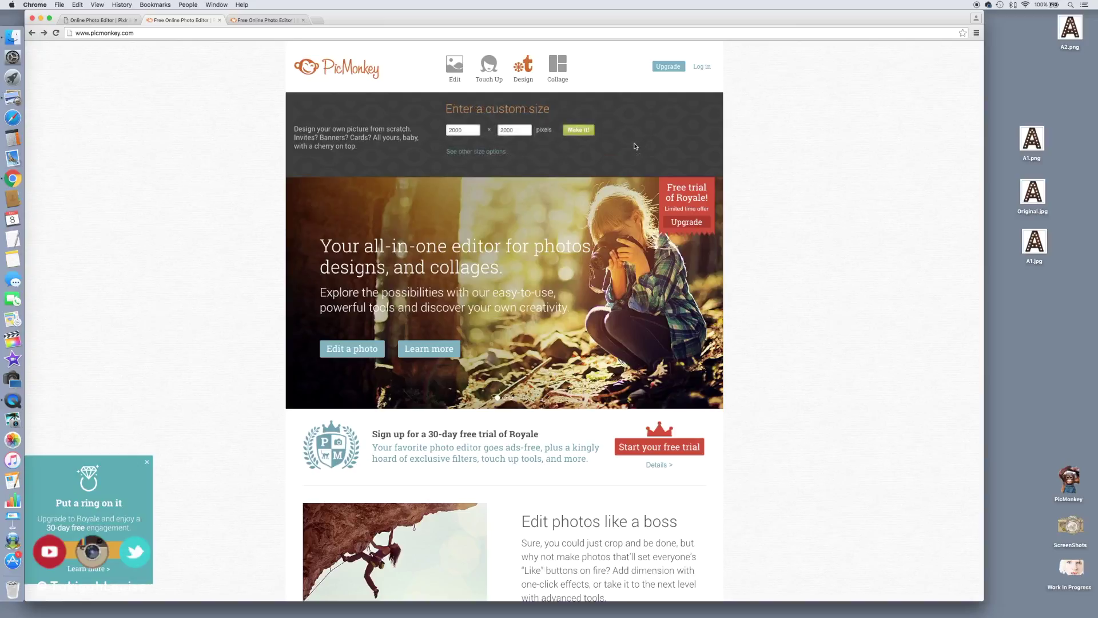
left_click(575, 131)
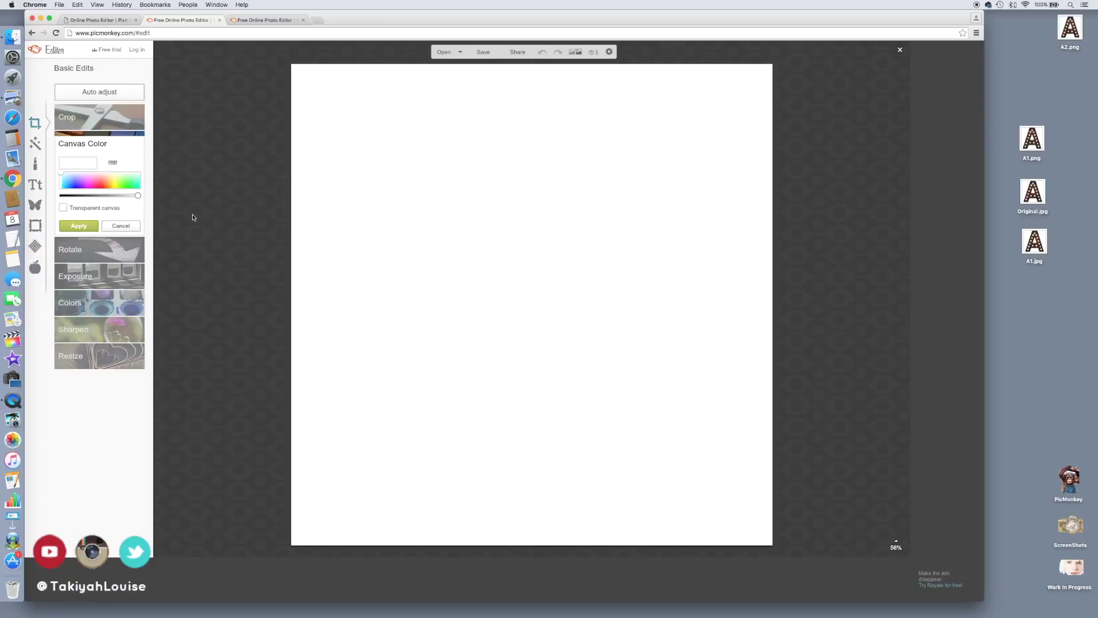
left_click(113, 195)
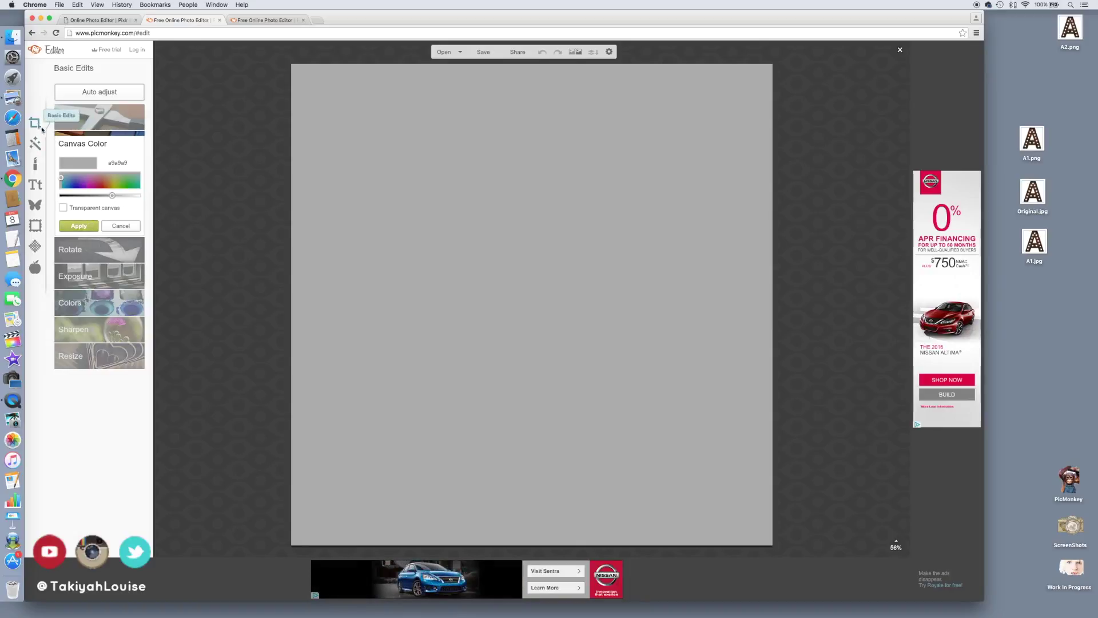
left_click(88, 226)
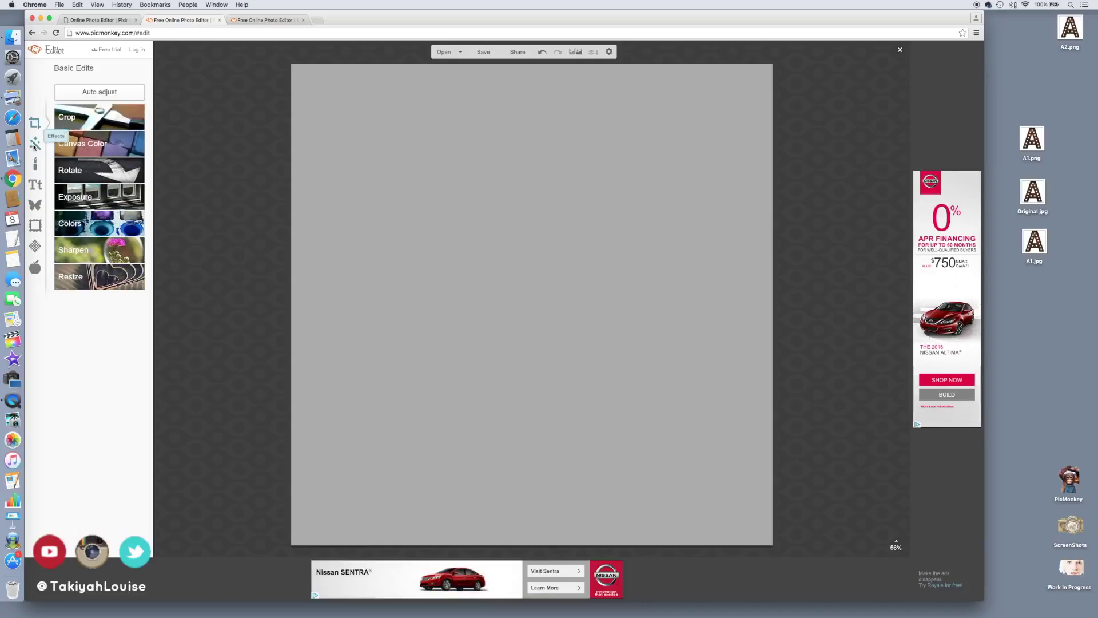
- Add Original.jpg as an overlay, moved to the top-left and enlarged
left_click(36, 206)
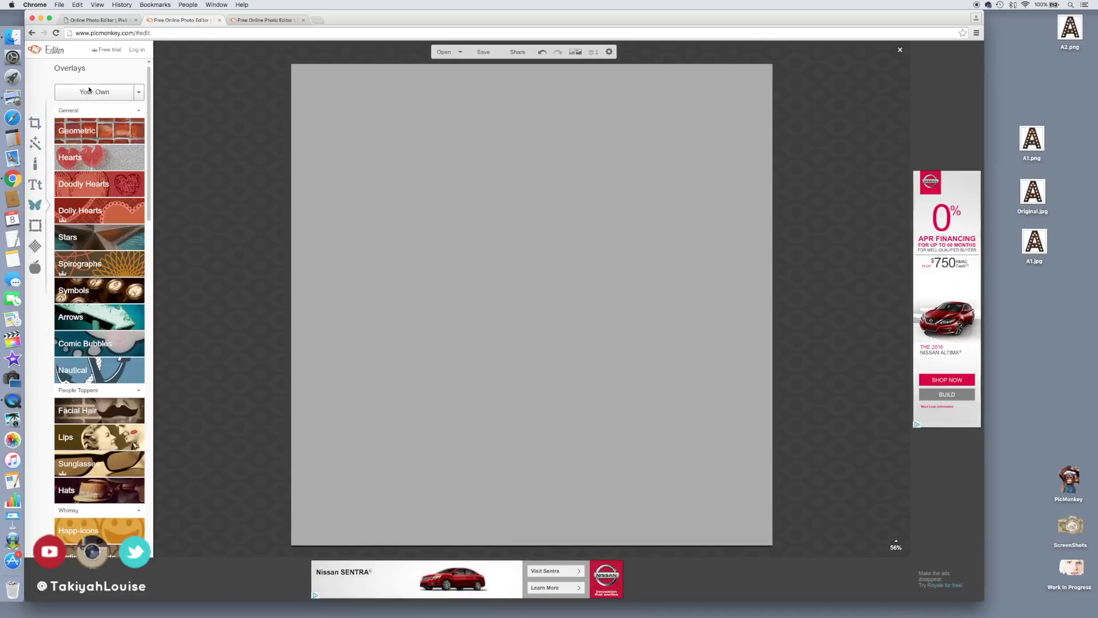
left_click(96, 92)
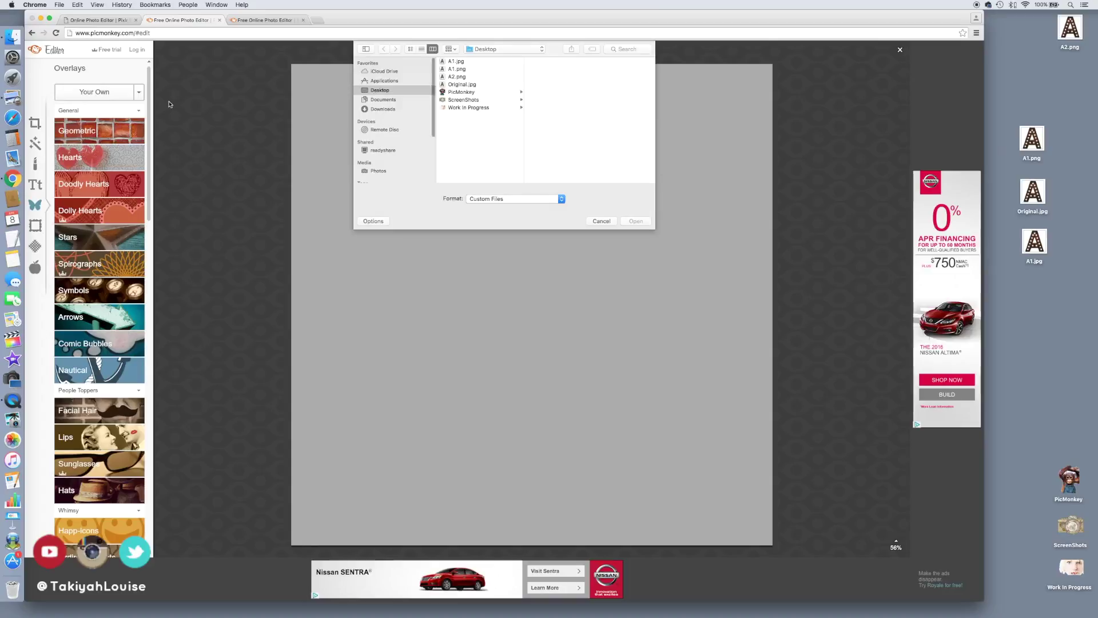
left_click(469, 84)
left_click(636, 220)
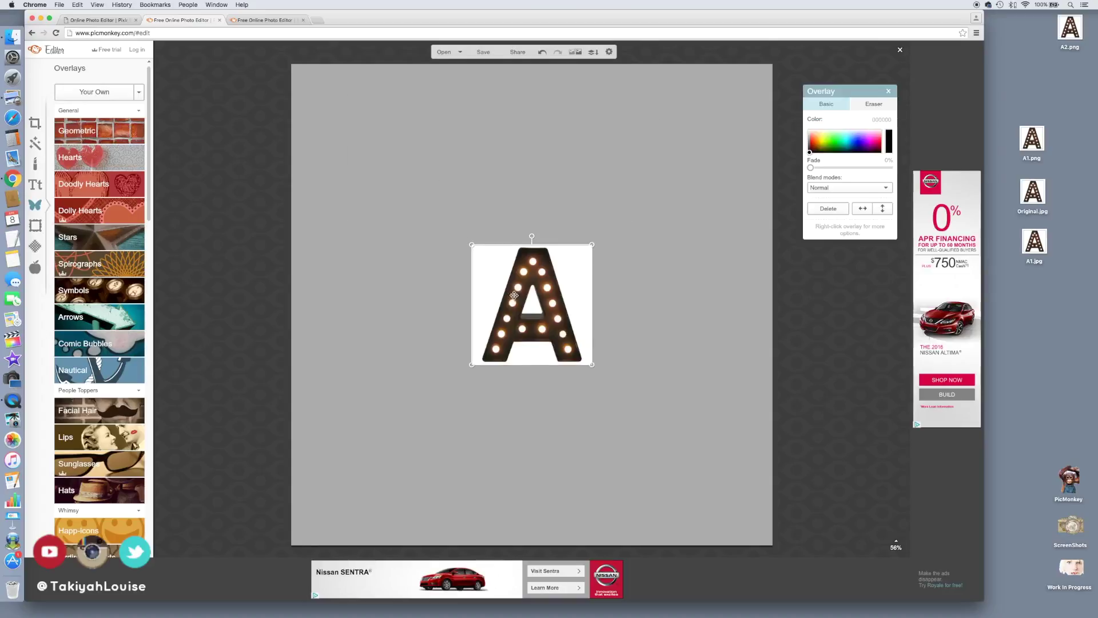
left_click_drag(513, 293, 327, 107)
mouse_move(420, 194)
left_mouse_down()
mouse_move(527, 308)
mouse_move(523, 297)
left_mouse_up()
- Add A1.png as an overlay below the original and enlarge it
left_click(96, 92)
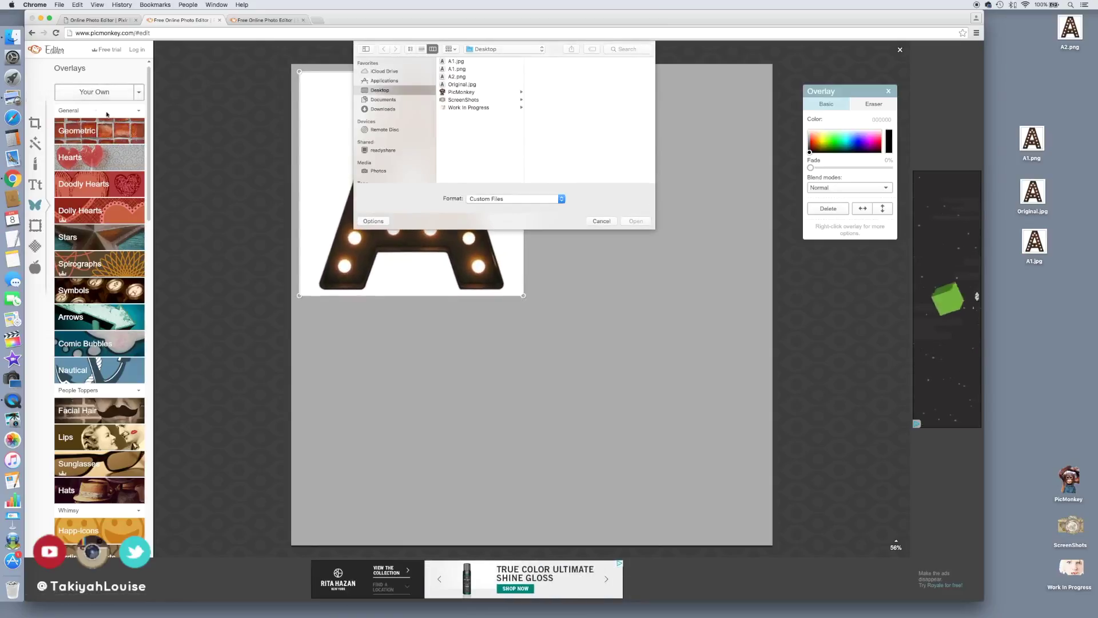
left_click(461, 63)
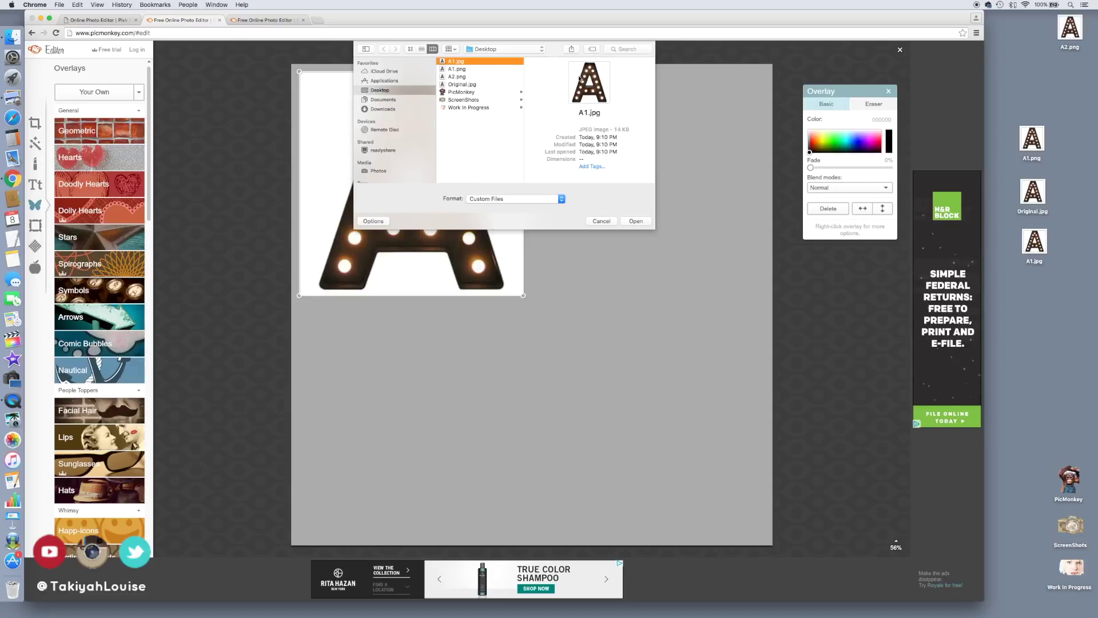
left_click(466, 70)
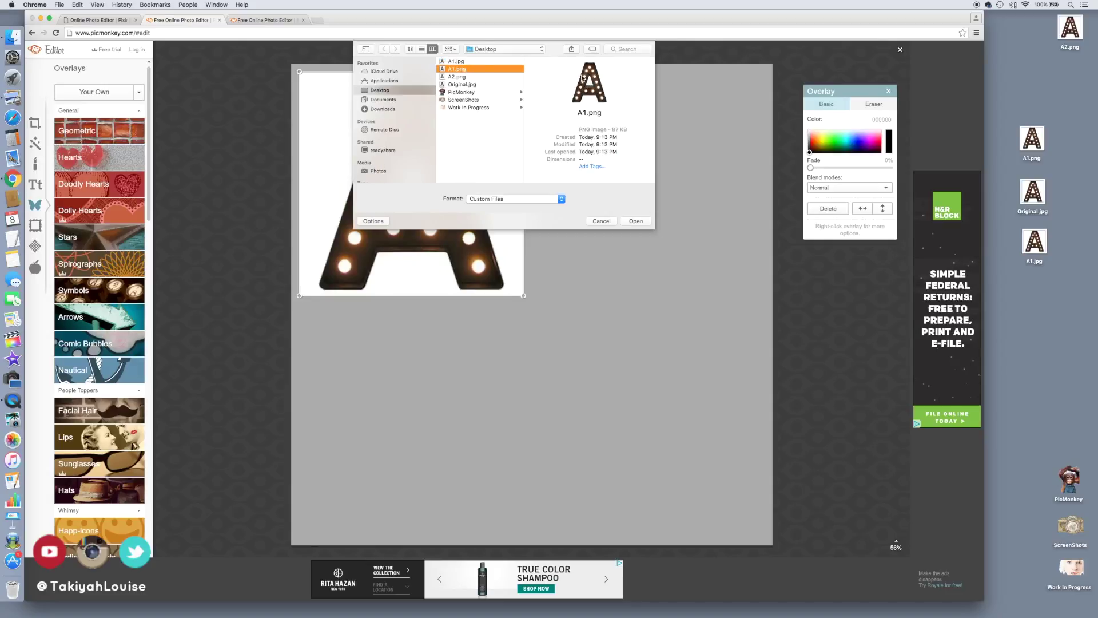
left_click(635, 221)
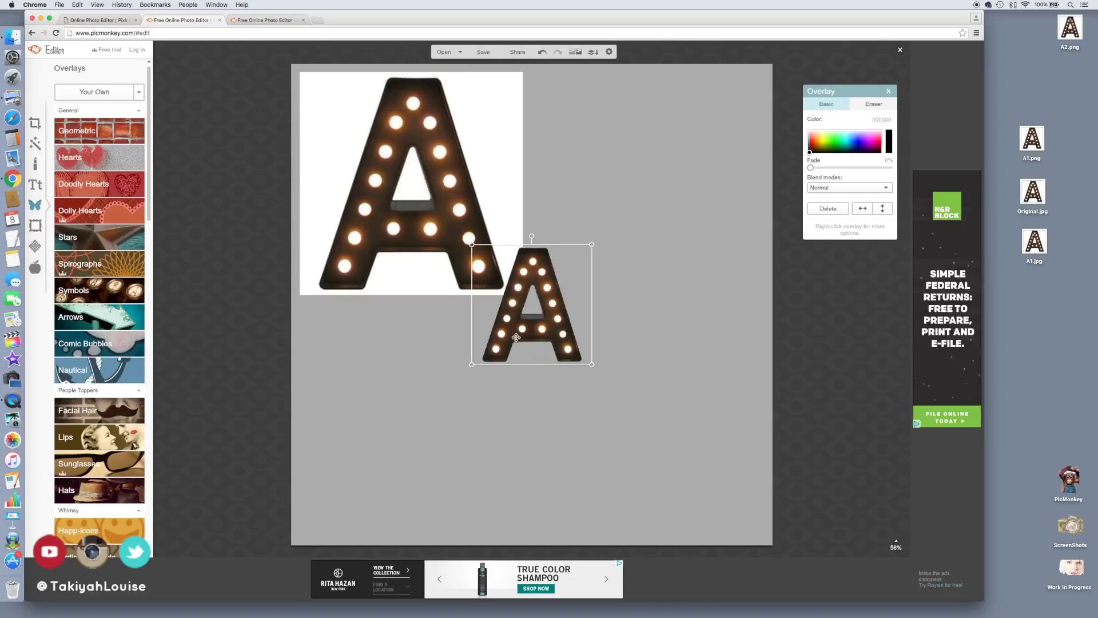
left_click_drag(517, 338, 349, 399)
left_click_drag(421, 433, 622, 540)
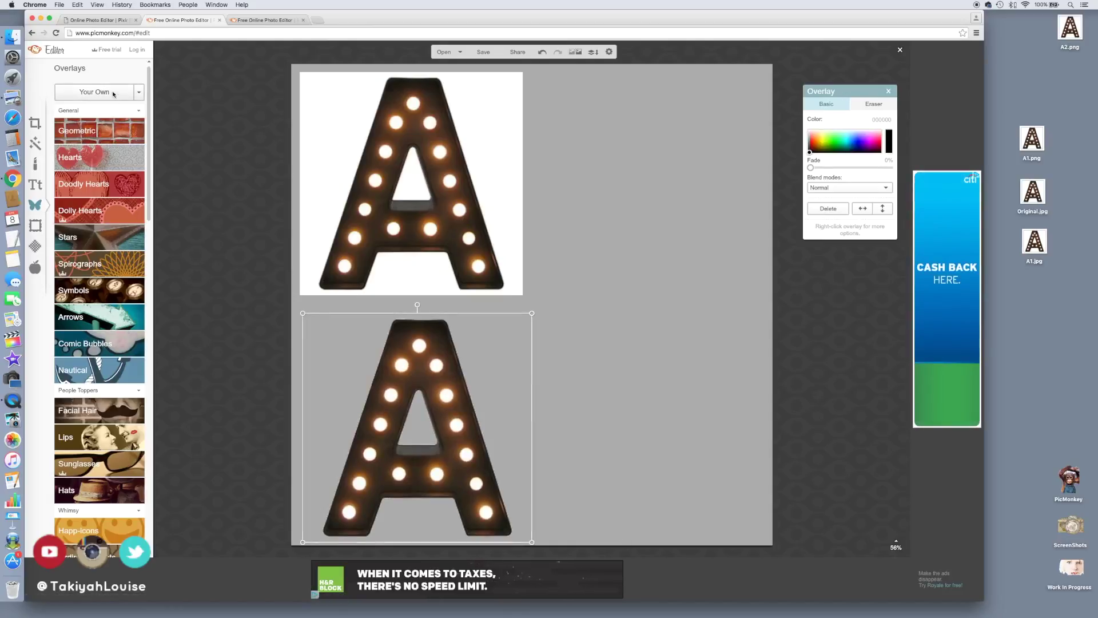
- Add A2.png as an overlay beside A1, enlarged to full height
left_click(95, 92)
left_click(464, 78)
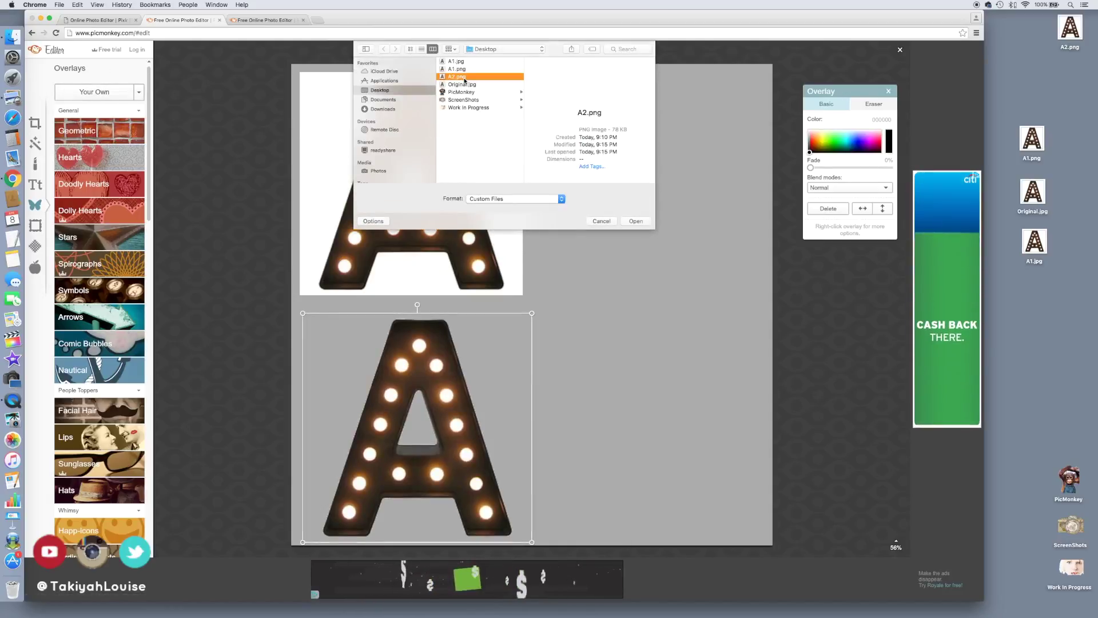
left_click(636, 220)
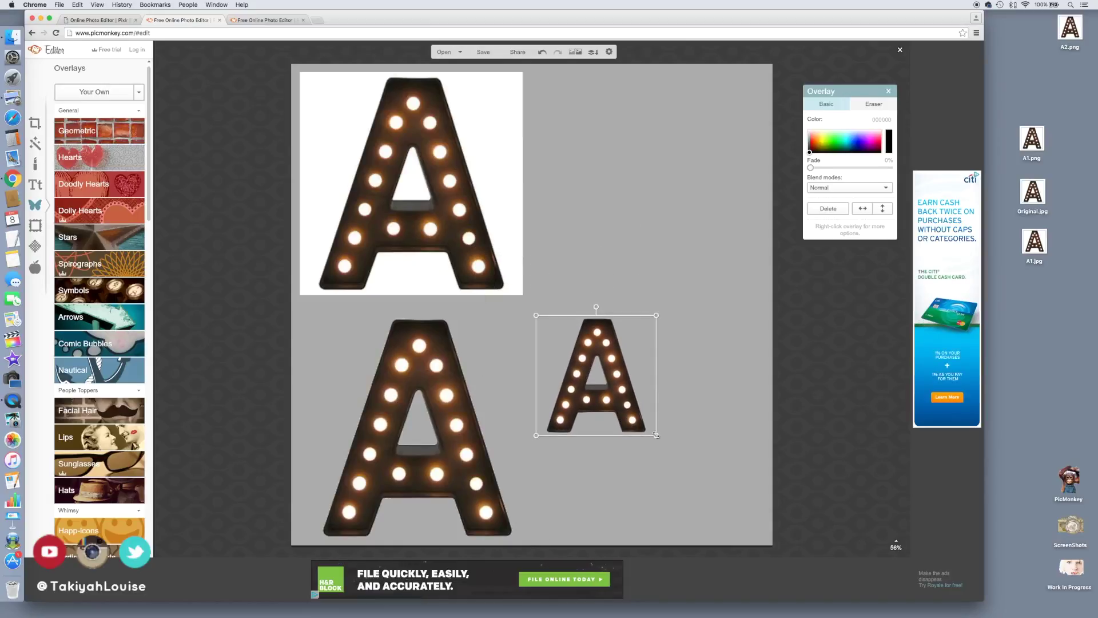
left_click_drag(655, 435, 774, 543)
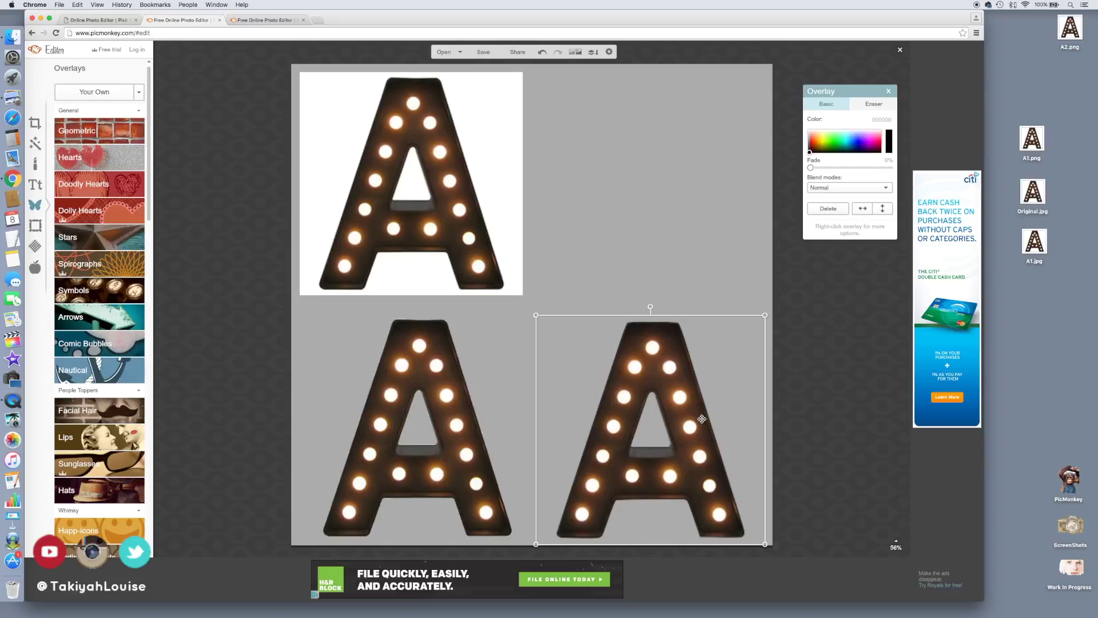
left_click(696, 259)
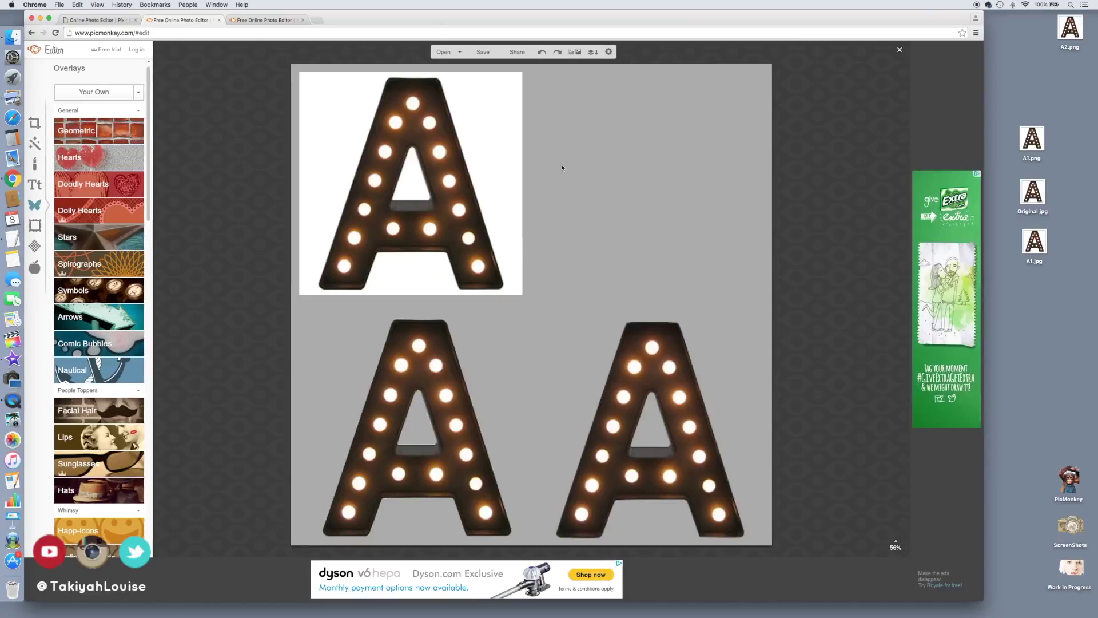
left_click(498, 163)
- Erase the white strip to the right of the original A's upper side
mouse_move(504, 116)
left_mouse_down()
mouse_move(495, 106)
mouse_move(518, 178)
left_mouse_up()
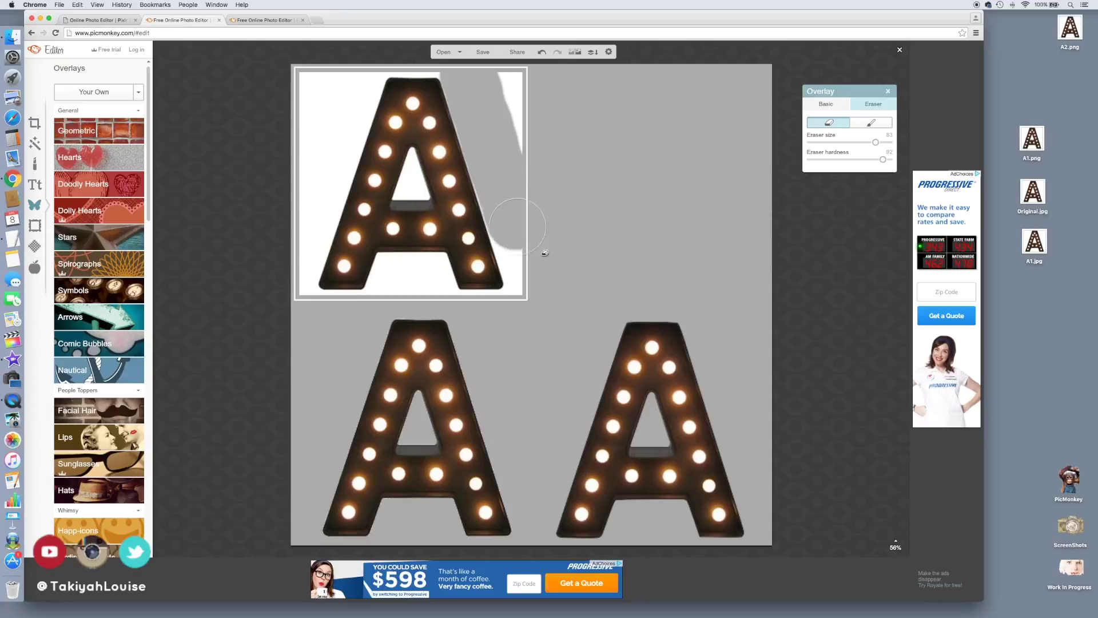
left_click_drag(550, 283, 556, 273)
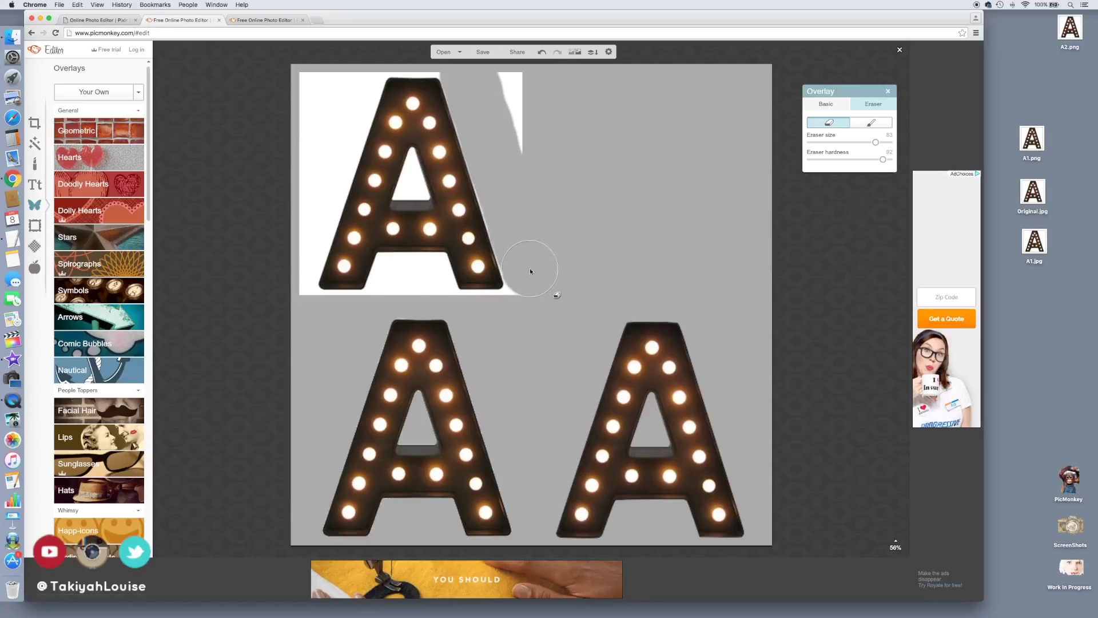